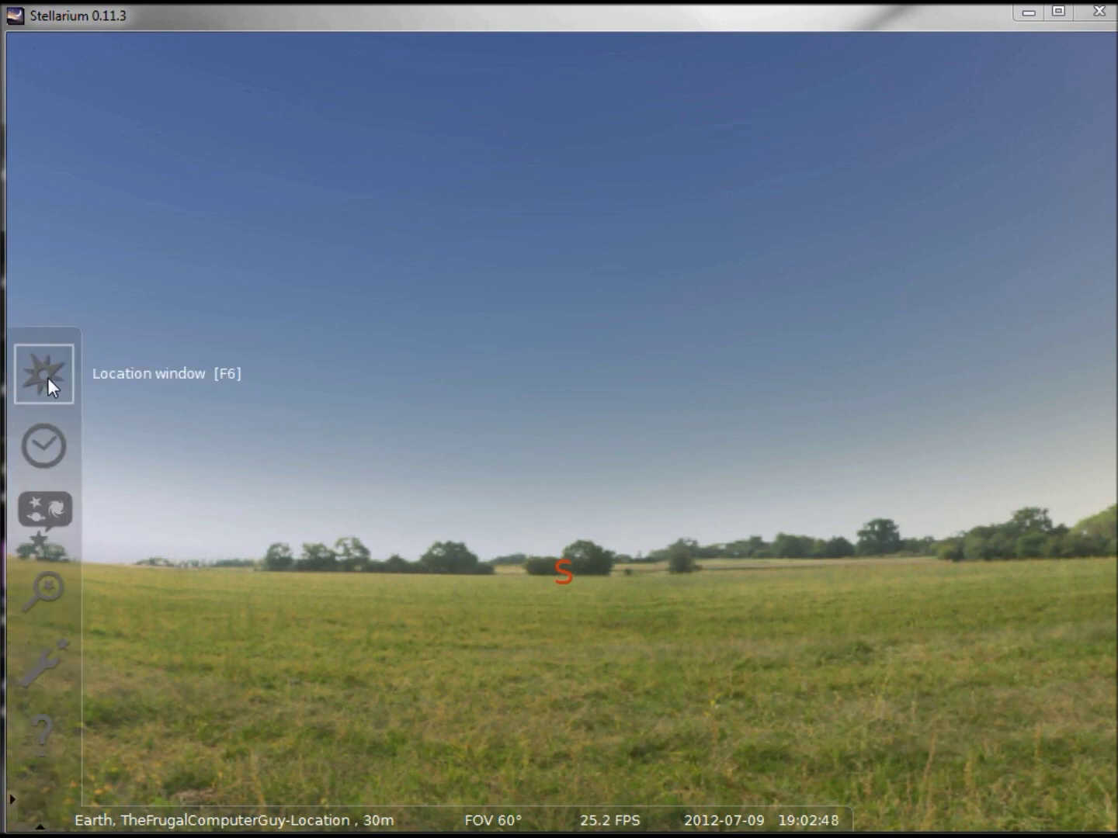
Step: Set the observer location to Honolulu, United States (94 m) by searching 'Hono'
left_click(48, 377)
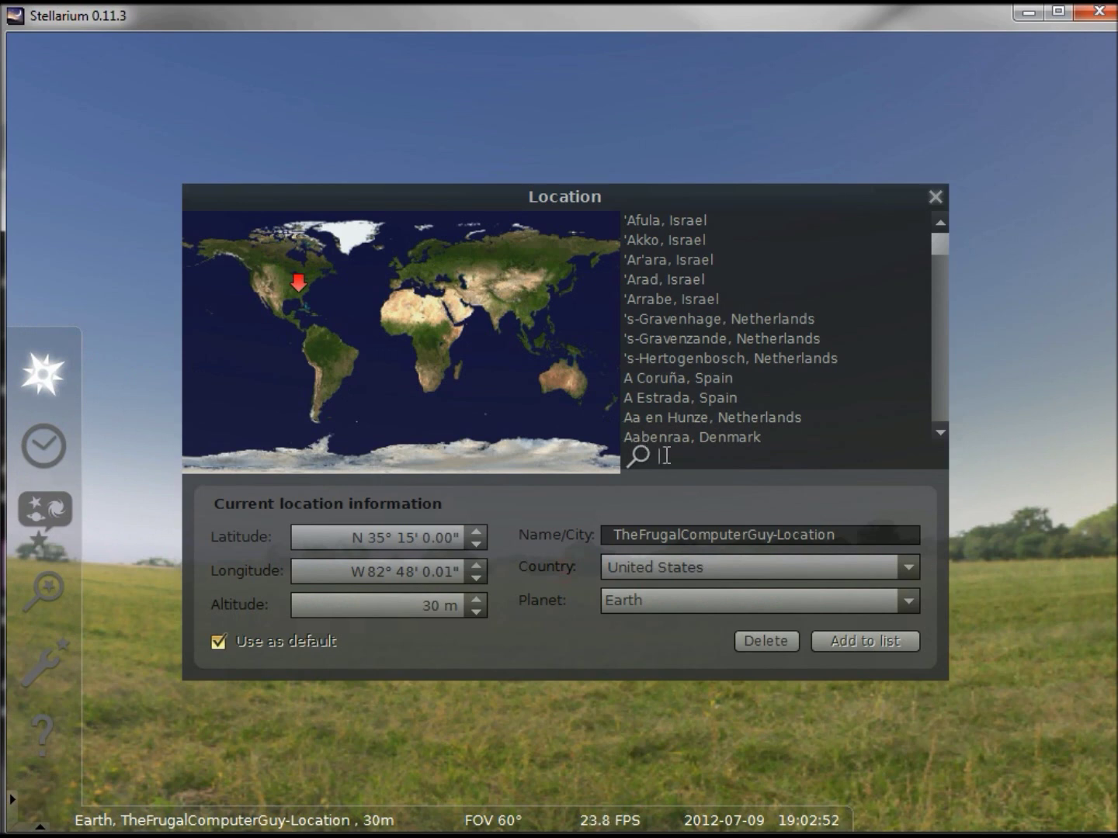
type("Hono")
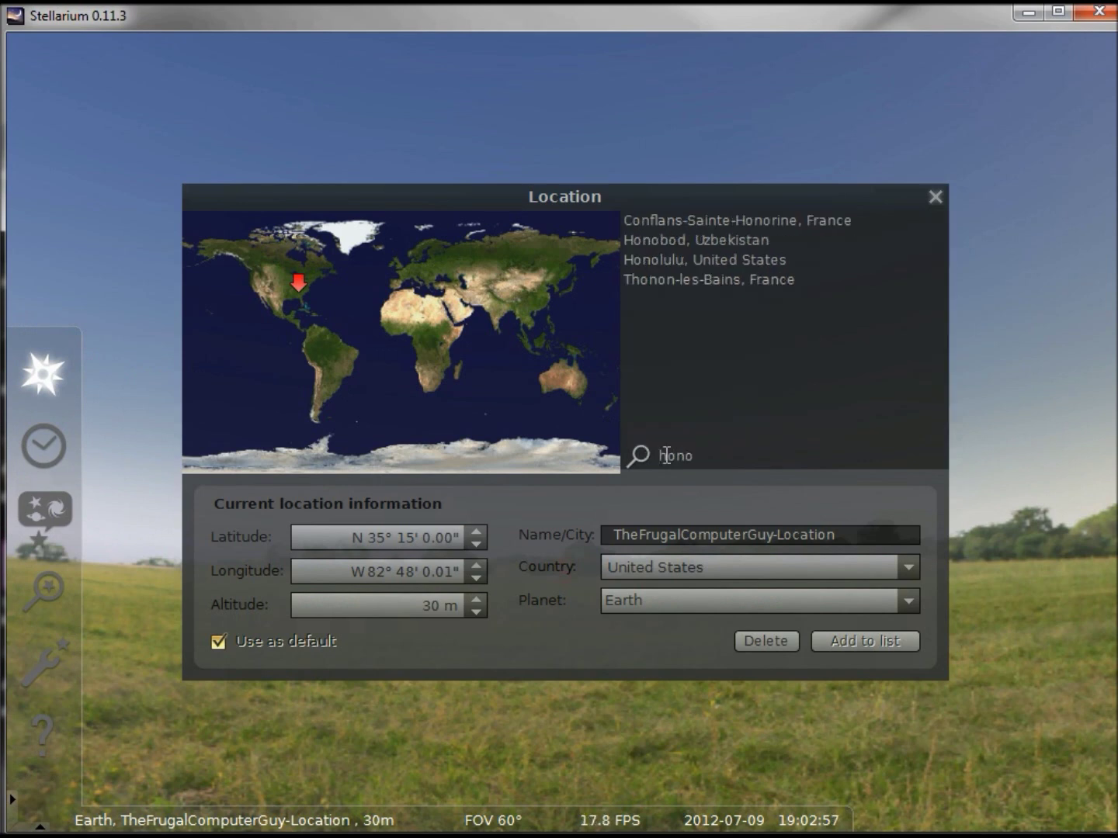
left_click(736, 262)
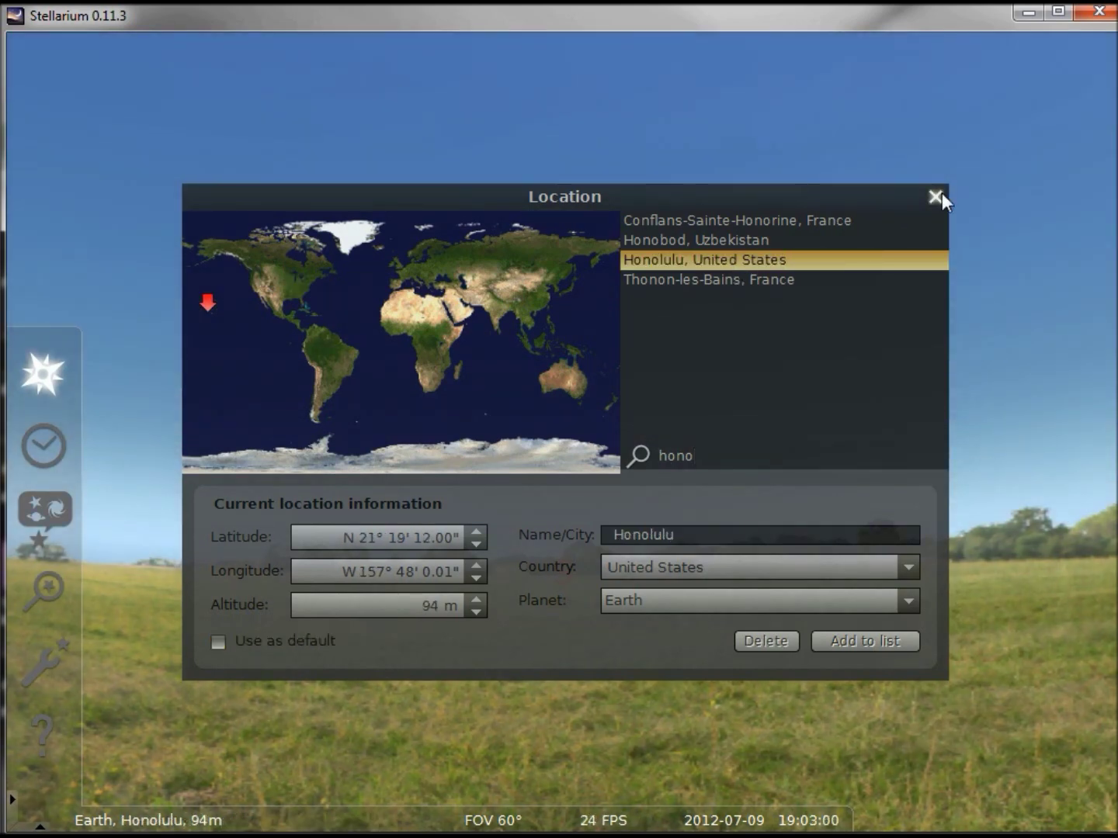
left_click(936, 197)
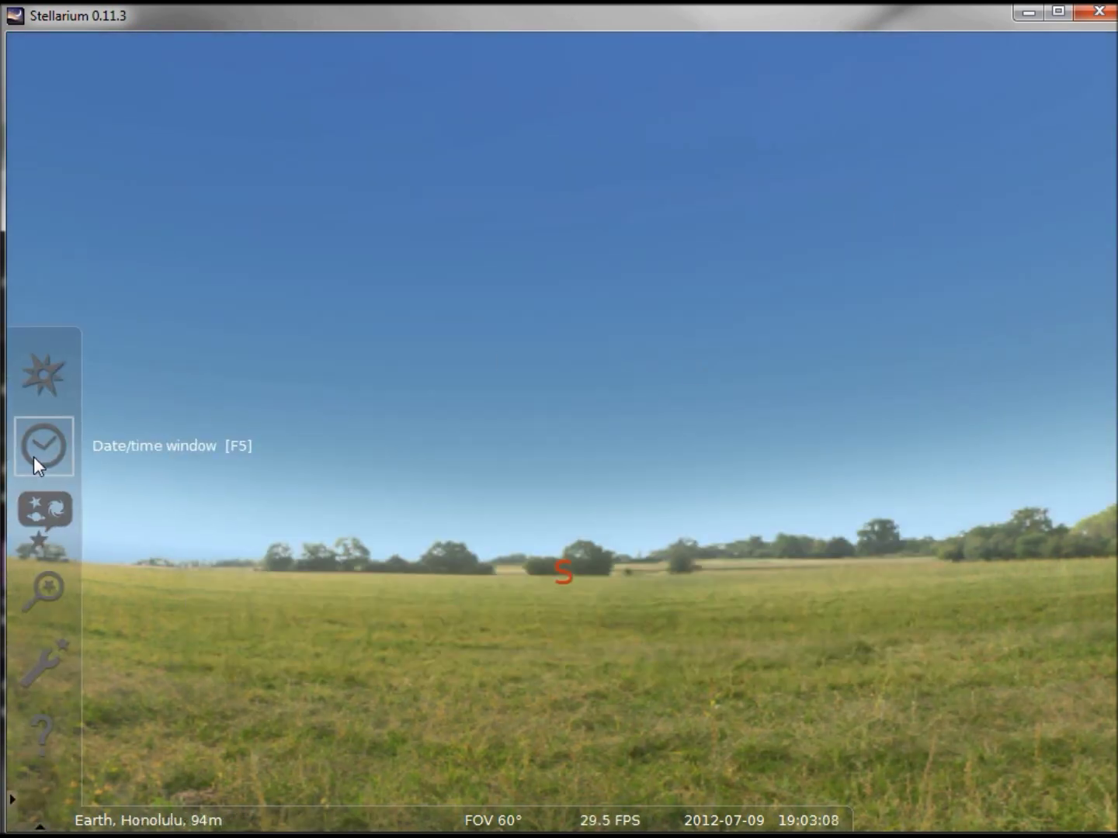
Step: Enter the date and time 2012/12/25 21:00:00 in the Date/time window
left_click(35, 454)
left_click_drag(505, 444, 476, 444)
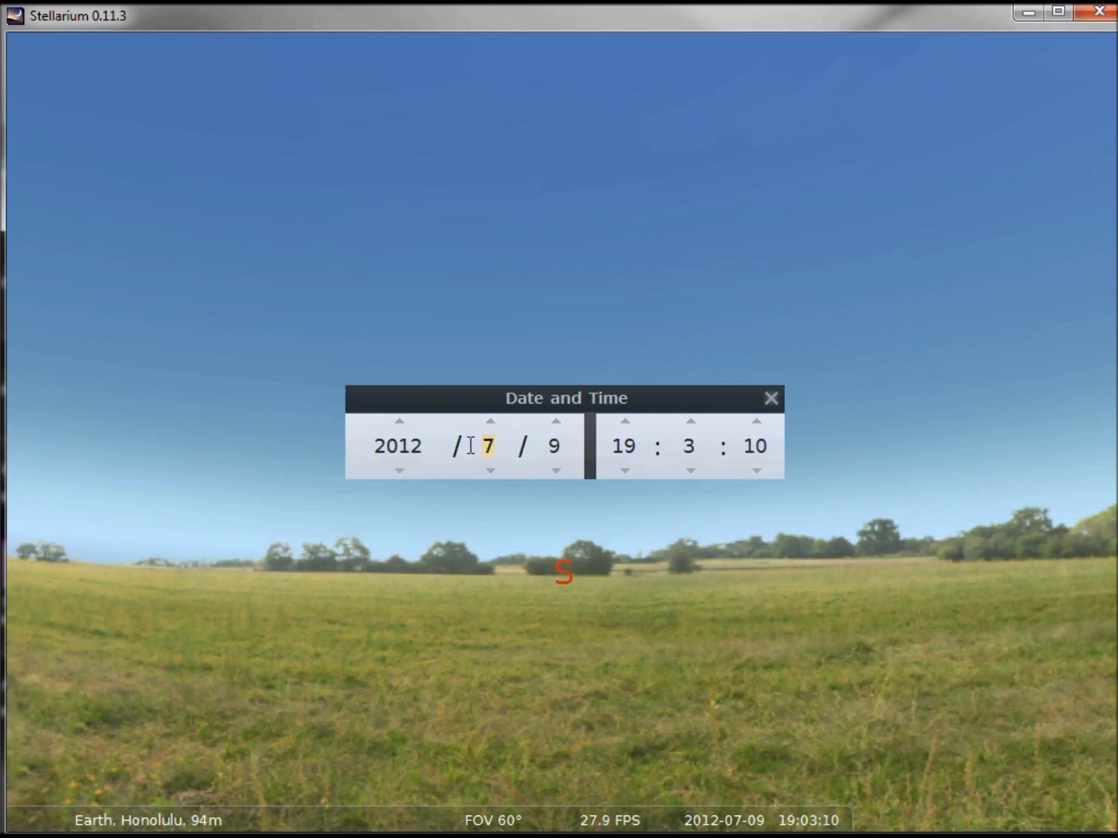
type("12")
left_click_drag(566, 446, 548, 447)
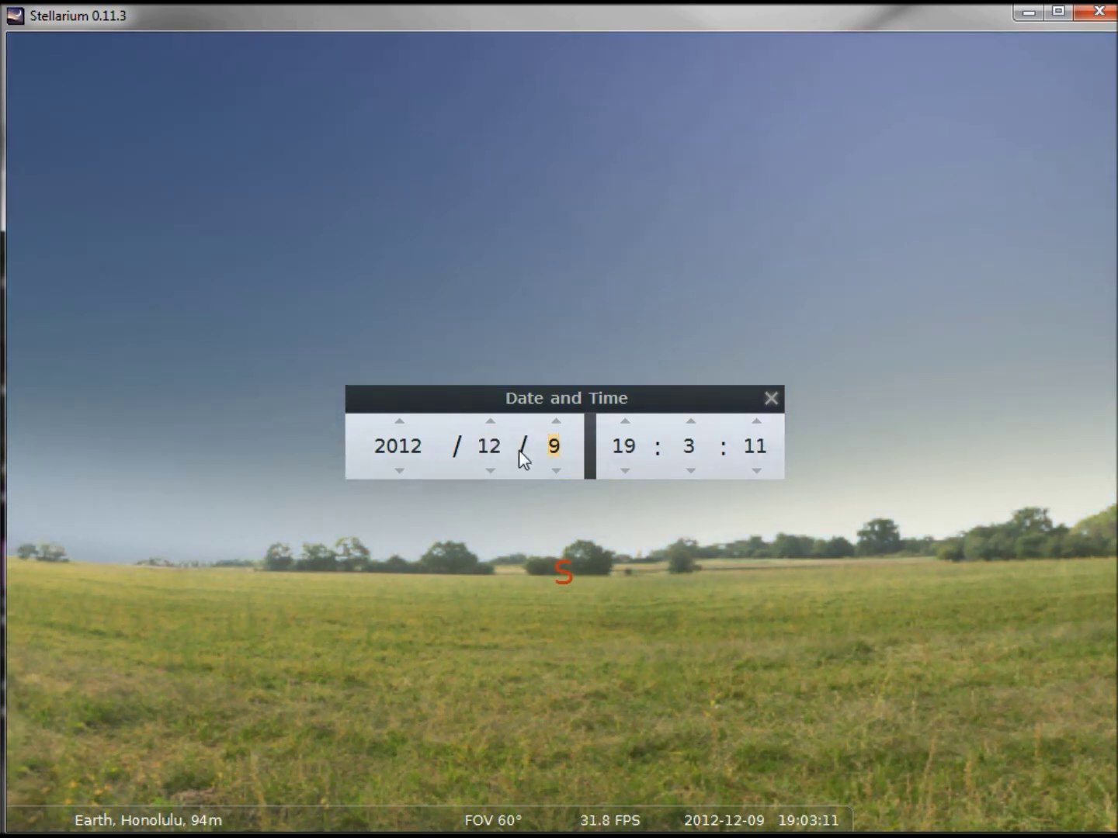
type("25")
left_click_drag(636, 446, 593, 454)
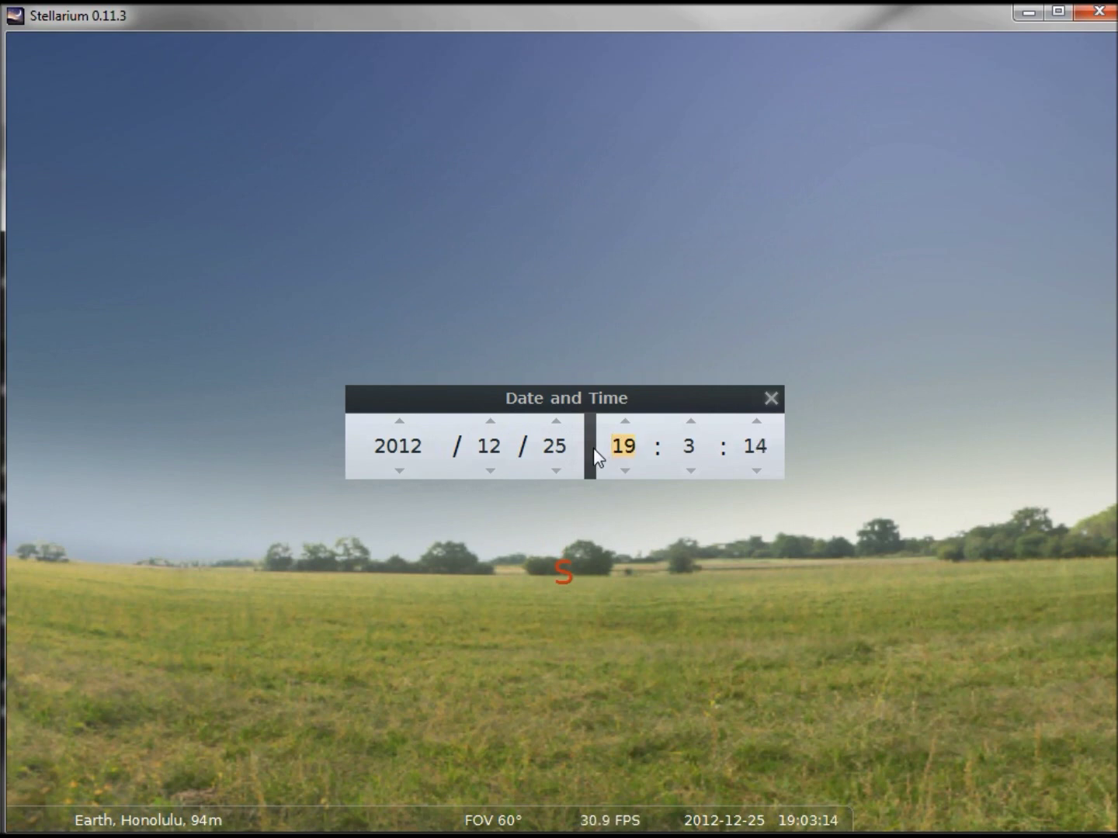
type("21")
key("Tab")
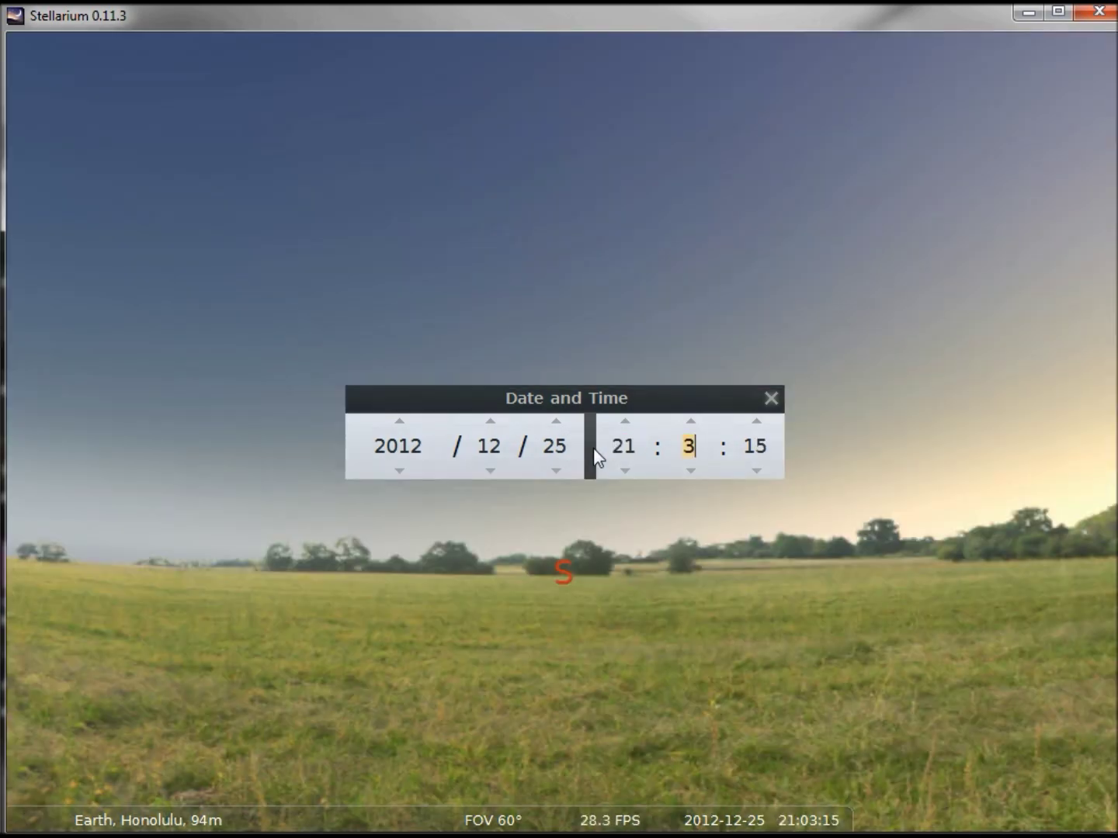
type("0")
key("Tab")
type("0")
Step: Step the hour forward past midnight to 03:00 on 26 December 2012
left_click(625, 421)
left_click(625, 421)
left_click(625, 422)
left_click(625, 422)
left_click(624, 421)
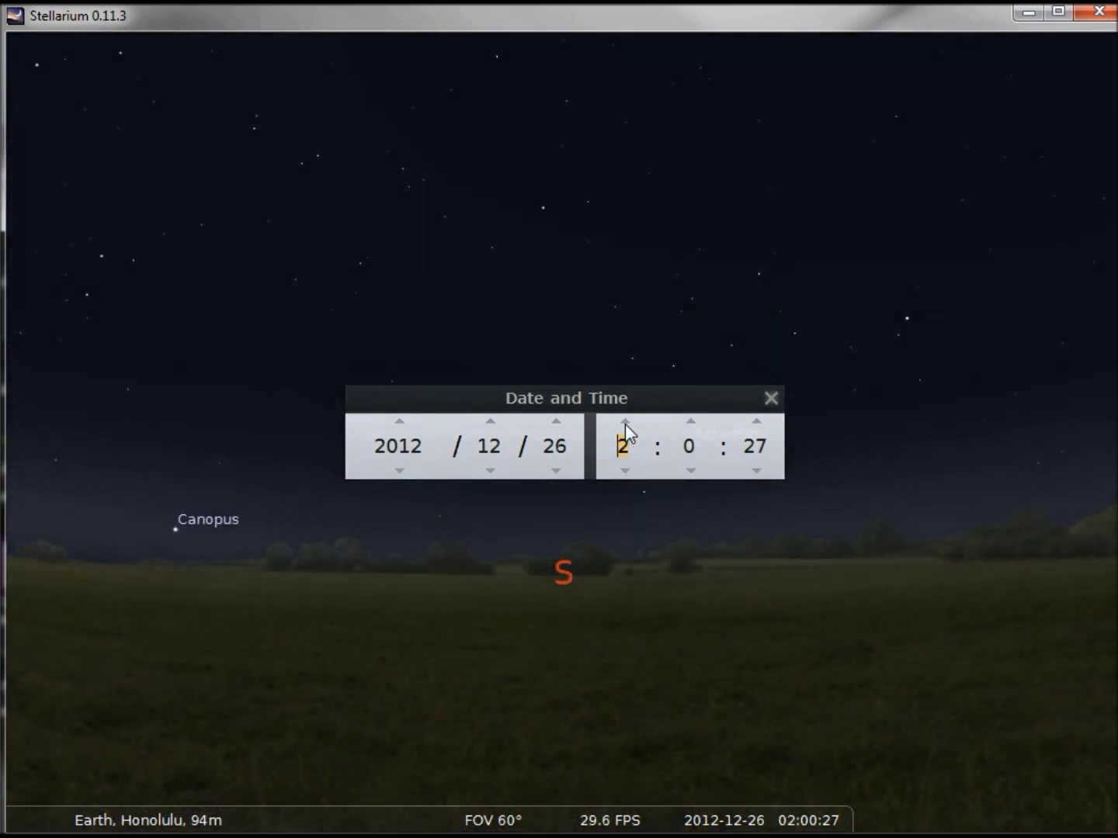
left_click(625, 422)
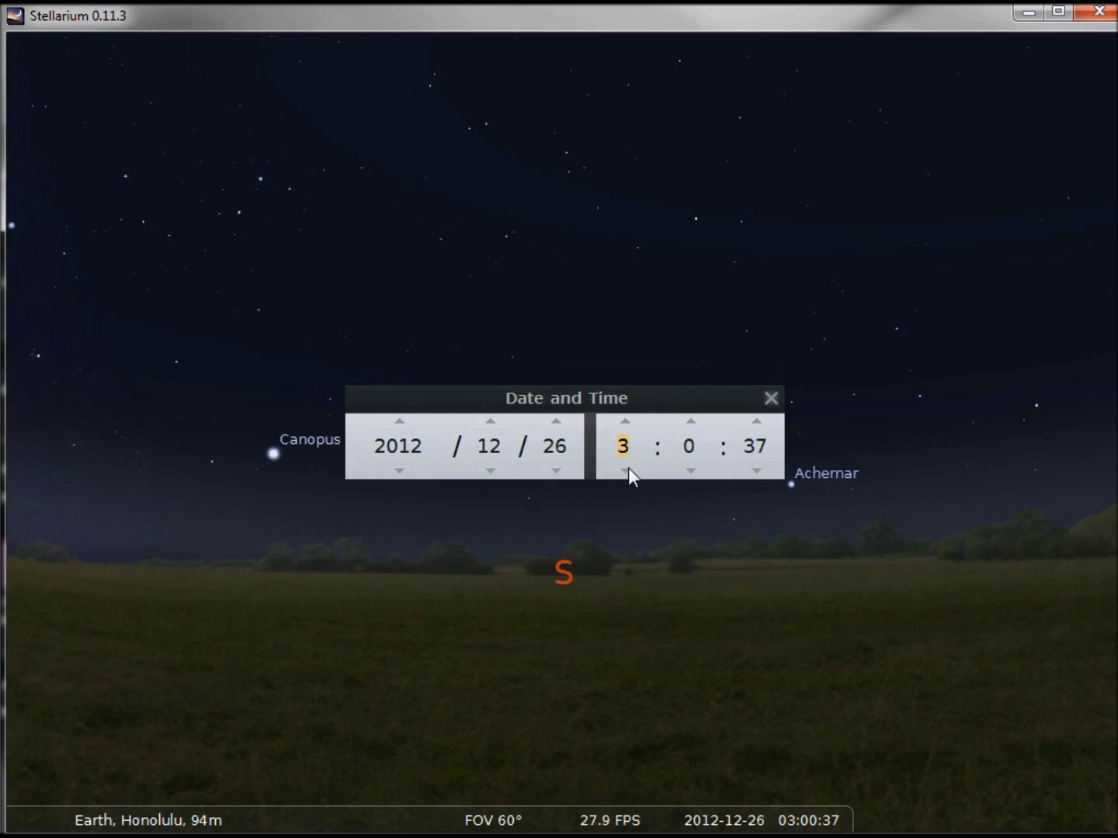
left_click(771, 399)
mouse_move(42, 829)
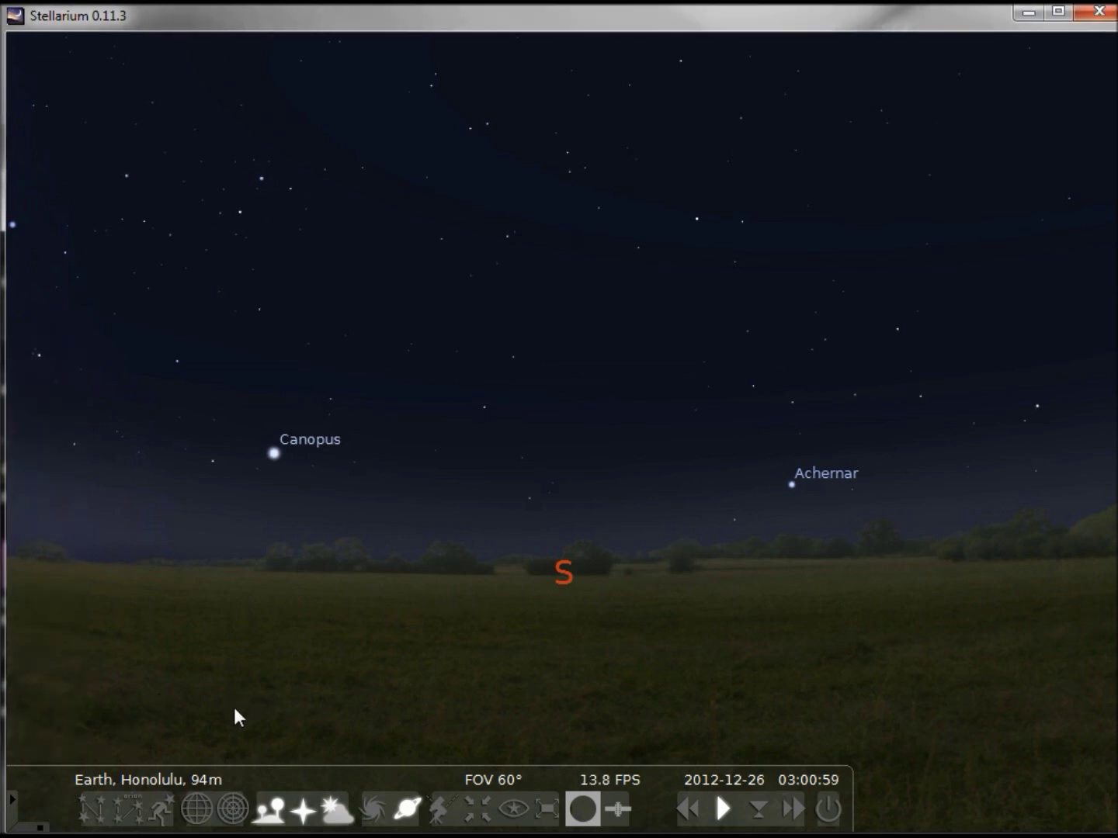
Step: Turn on the equatorial and azimuthal grids, then switch the equatorial grid back off
left_click(200, 808)
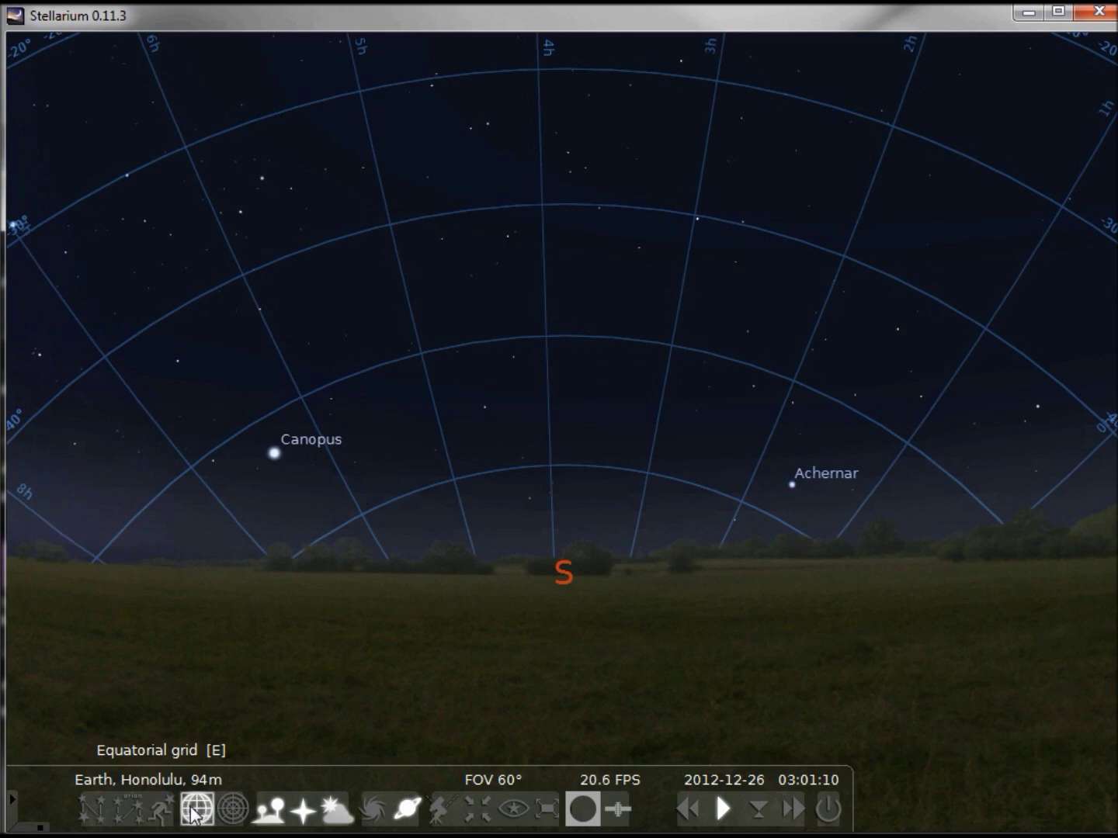
left_click(233, 810)
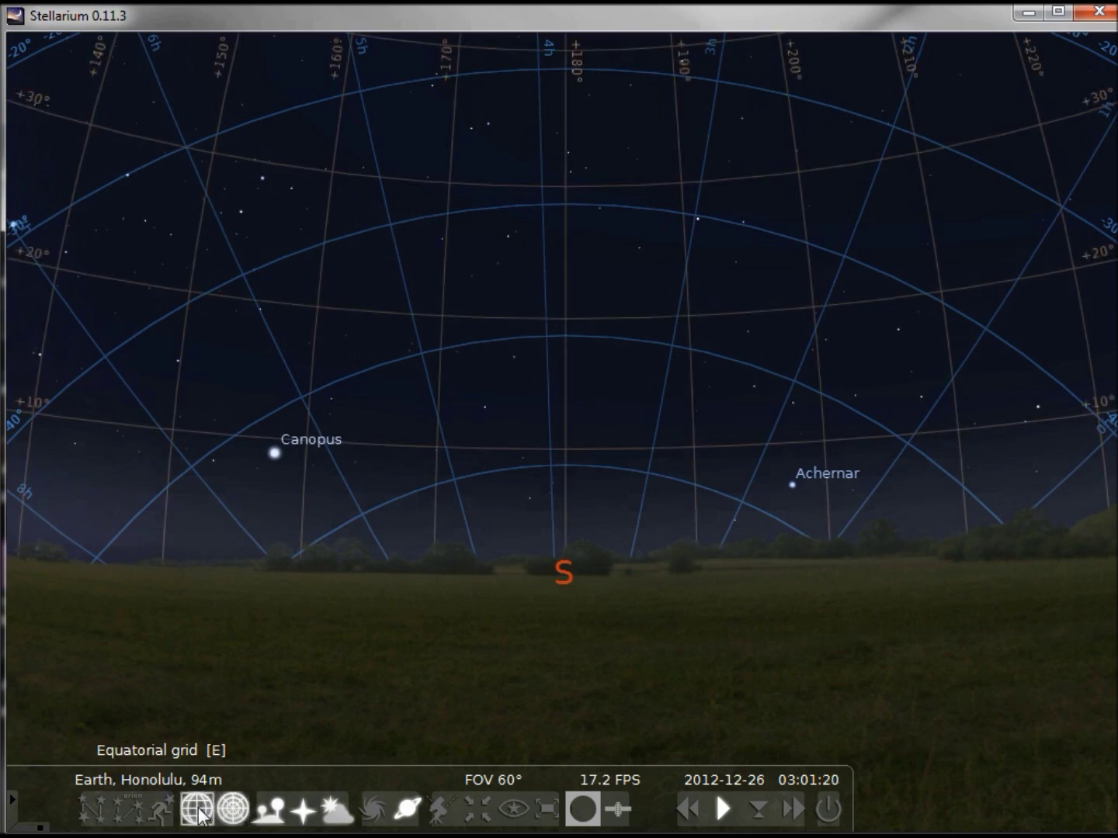
left_click(199, 812)
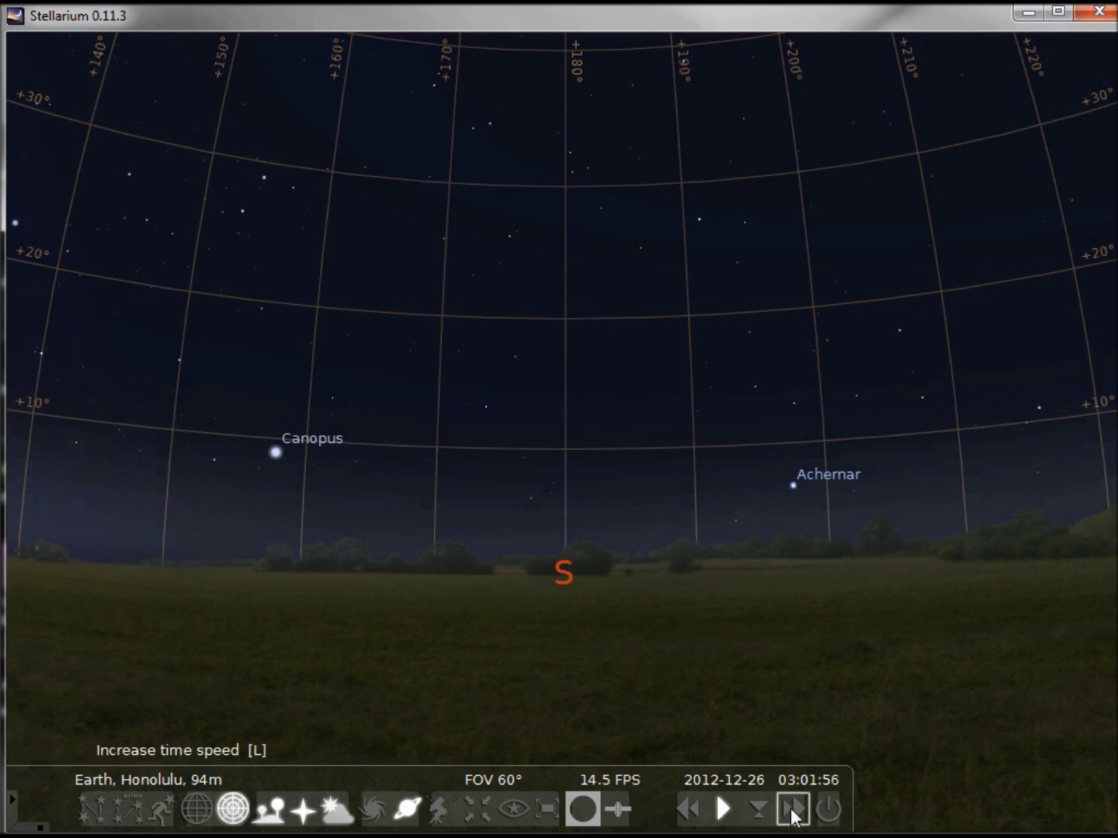
Step: Speed up time so the clock runs faster than real time
left_click(790, 808)
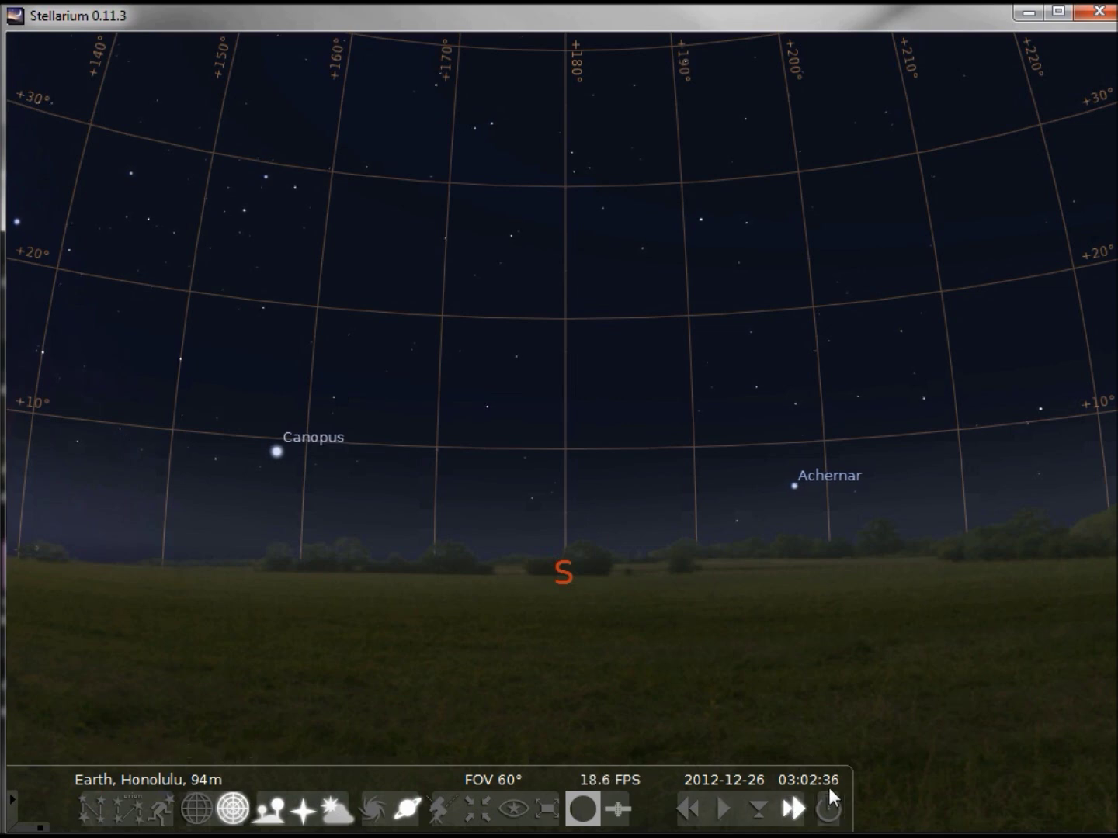
Step: Run time forward several speed steps faster, then return to the normal rate
left_click(792, 811)
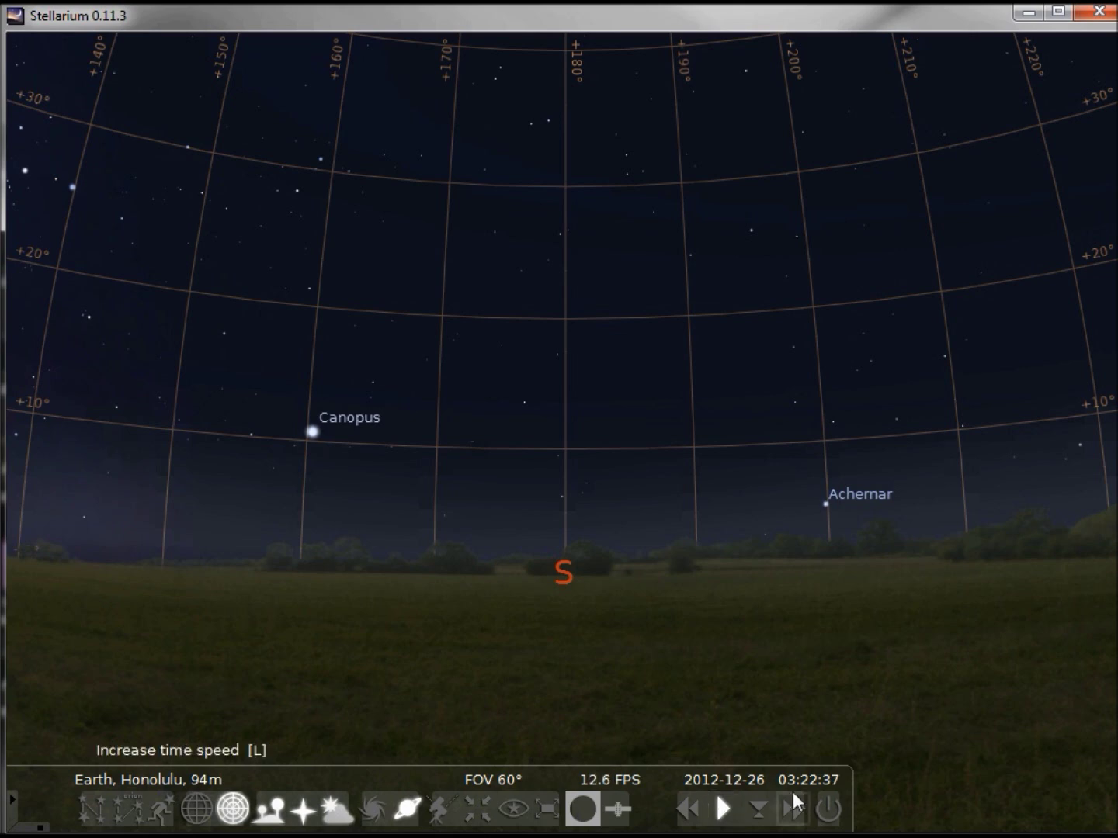
left_click(792, 809)
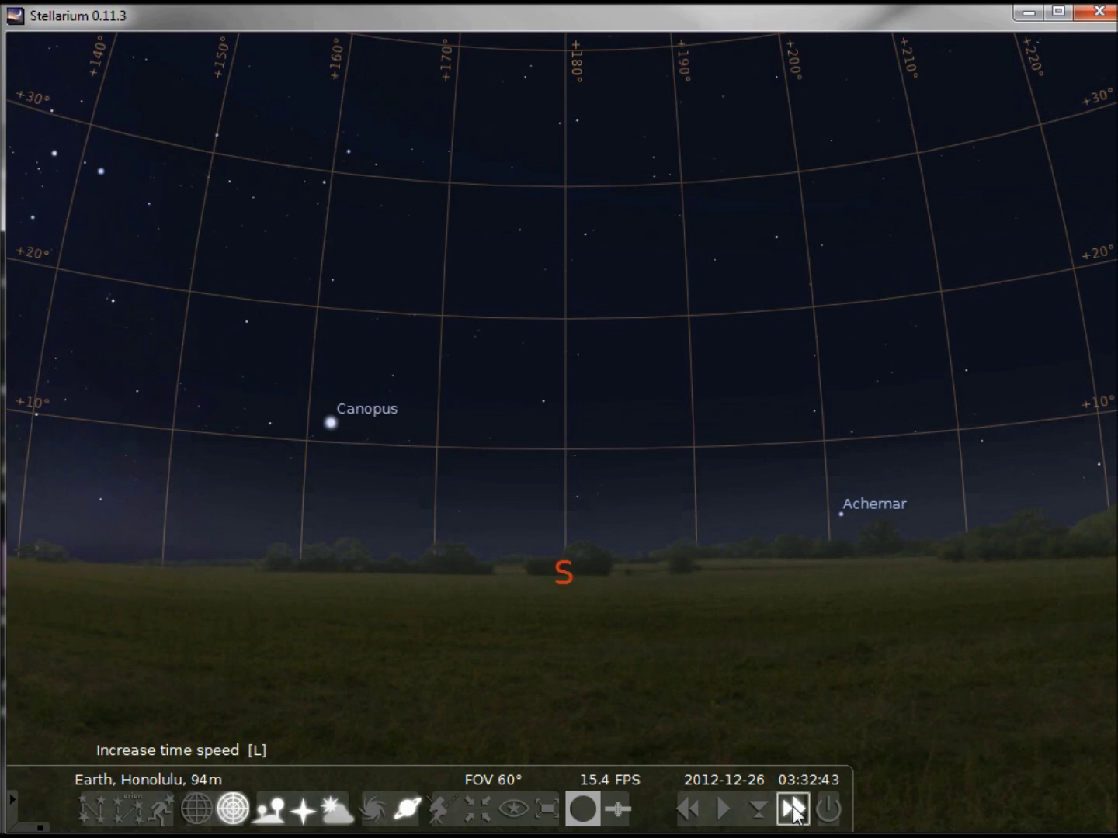
left_click(793, 809)
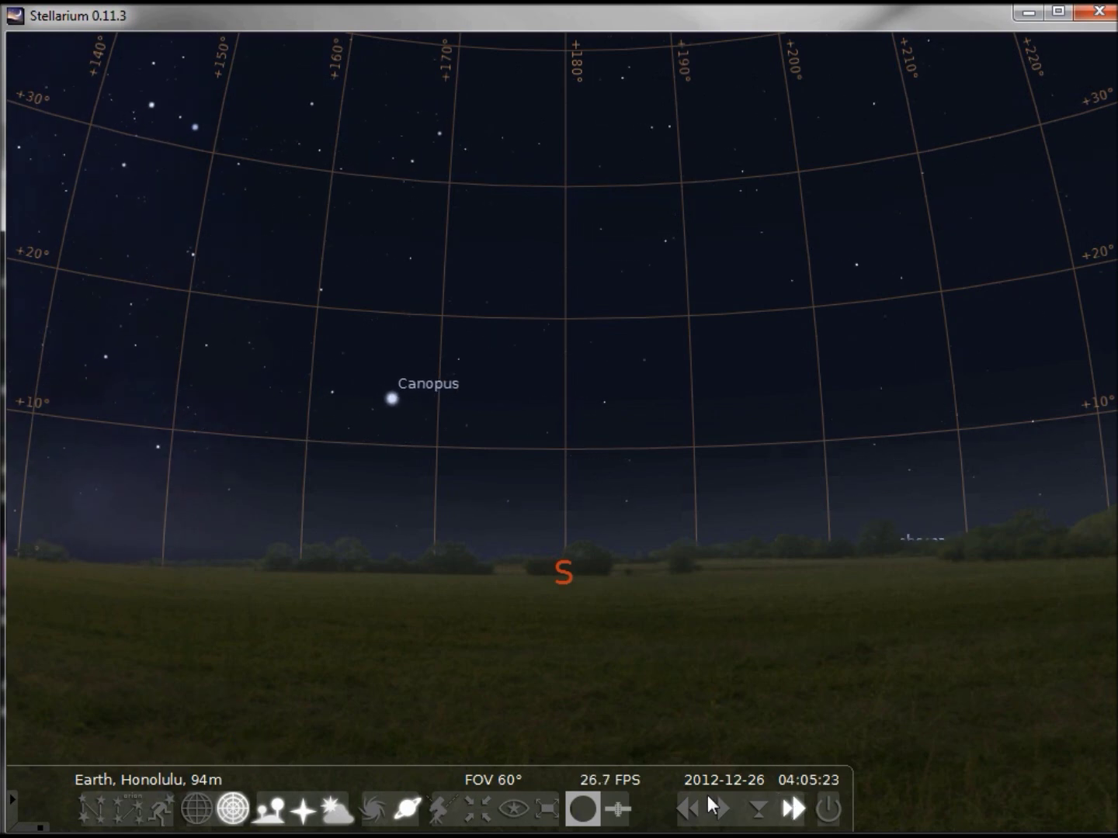
left_click(715, 808)
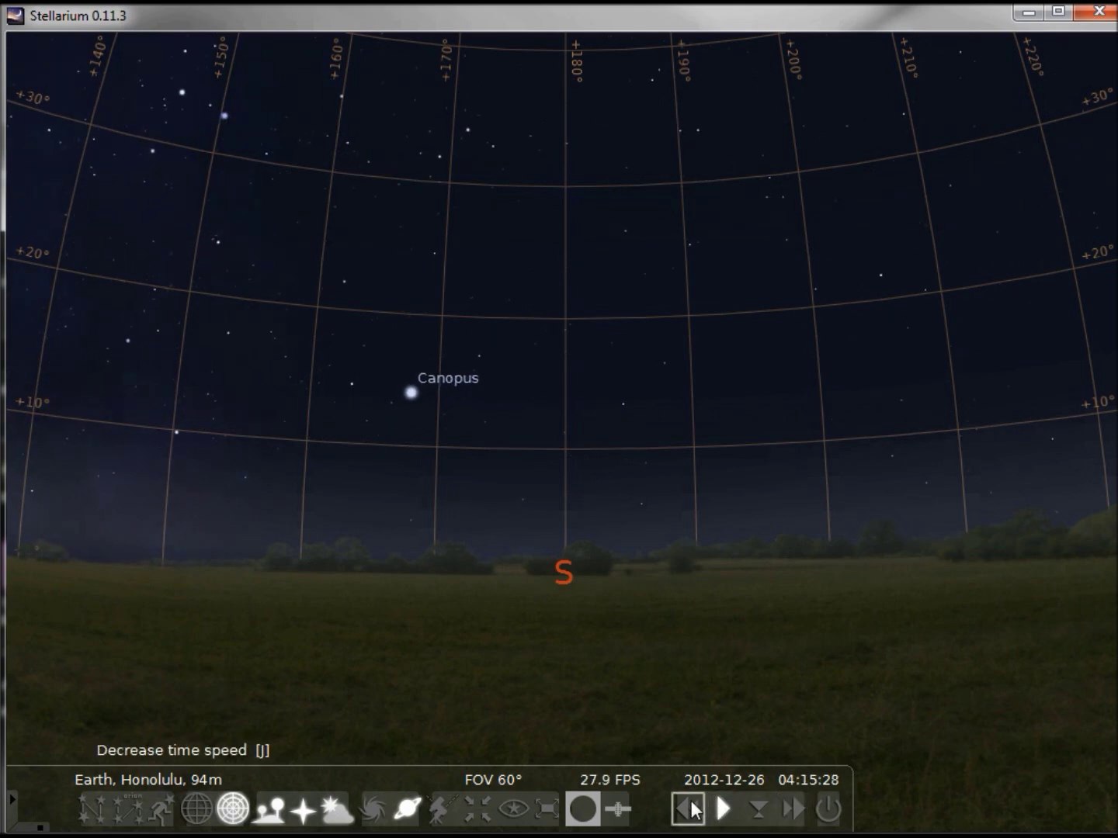
Step: Run time backward at increasing speed, then restore normal rate and pause at about 03:00
left_click(692, 807)
left_click(691, 807)
left_click(692, 807)
left_click(691, 807)
left_click(691, 808)
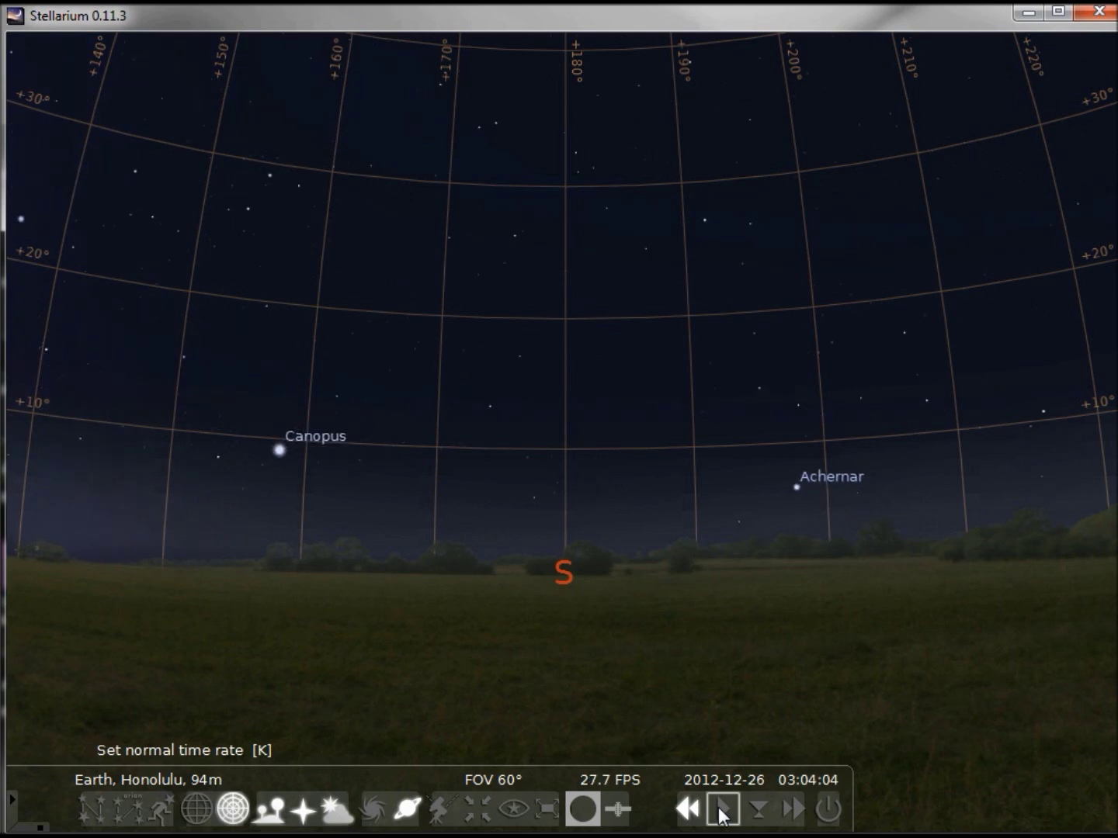
left_click(721, 811)
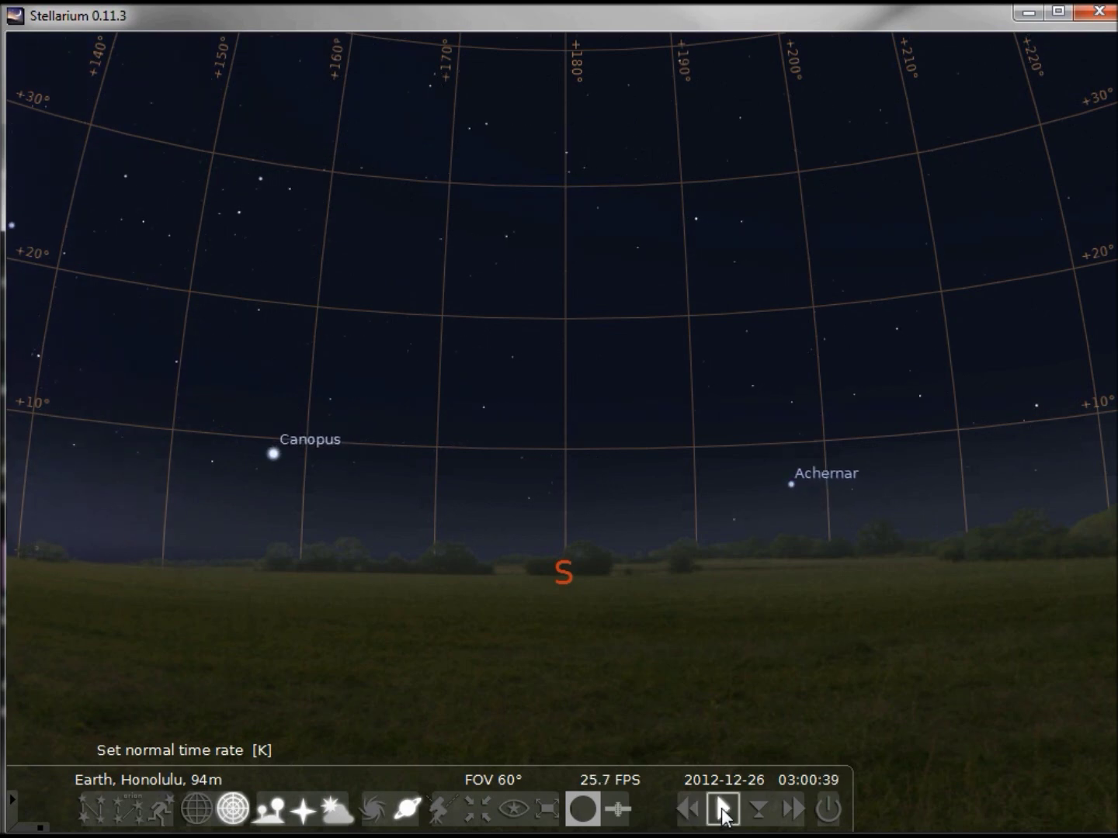
left_click(721, 811)
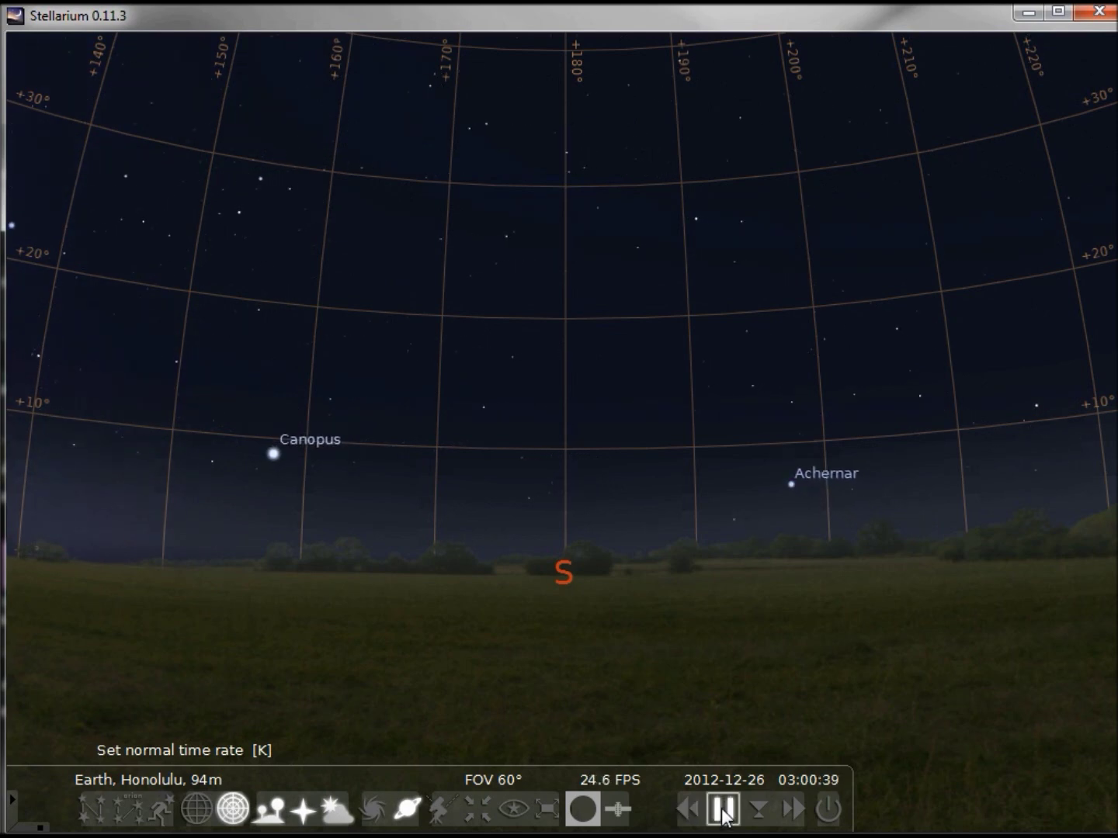
Step: Fast-forward time five speed steps, restore the normal rate, and hide the azimuthal grid
left_click(792, 810)
left_click(793, 810)
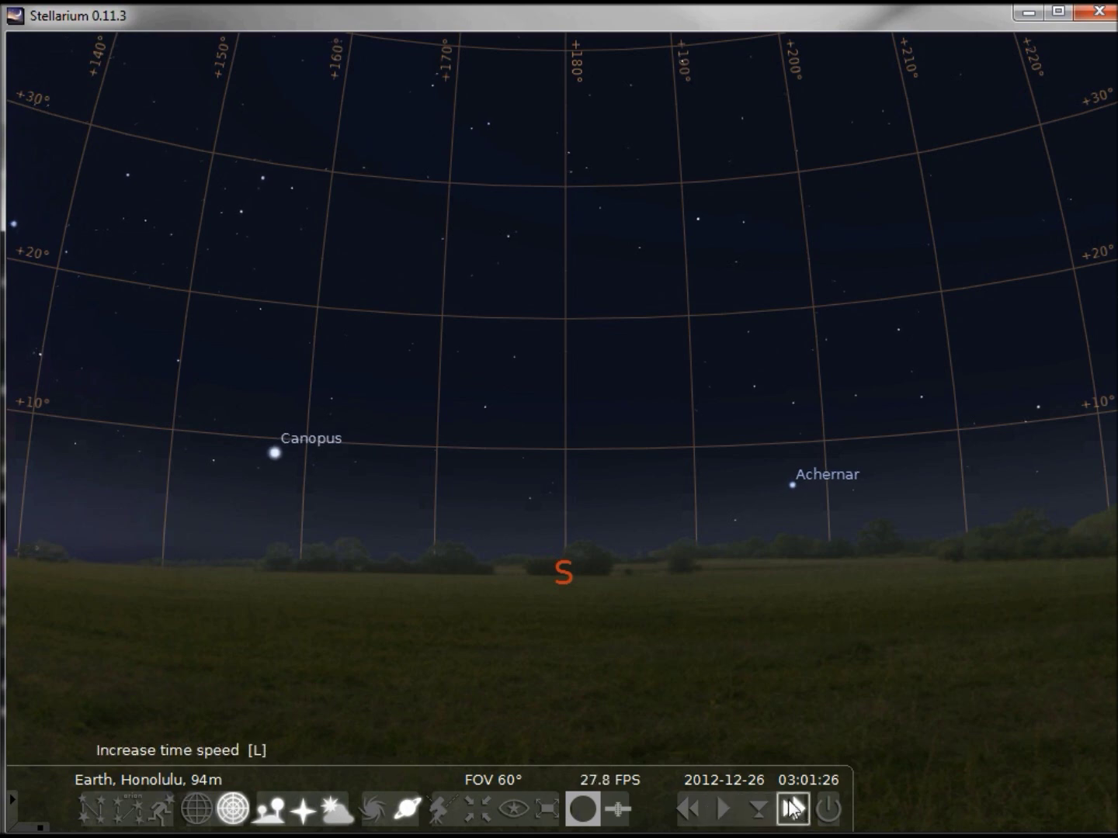
left_click(792, 809)
left_click(792, 809)
left_click(793, 810)
left_click(792, 809)
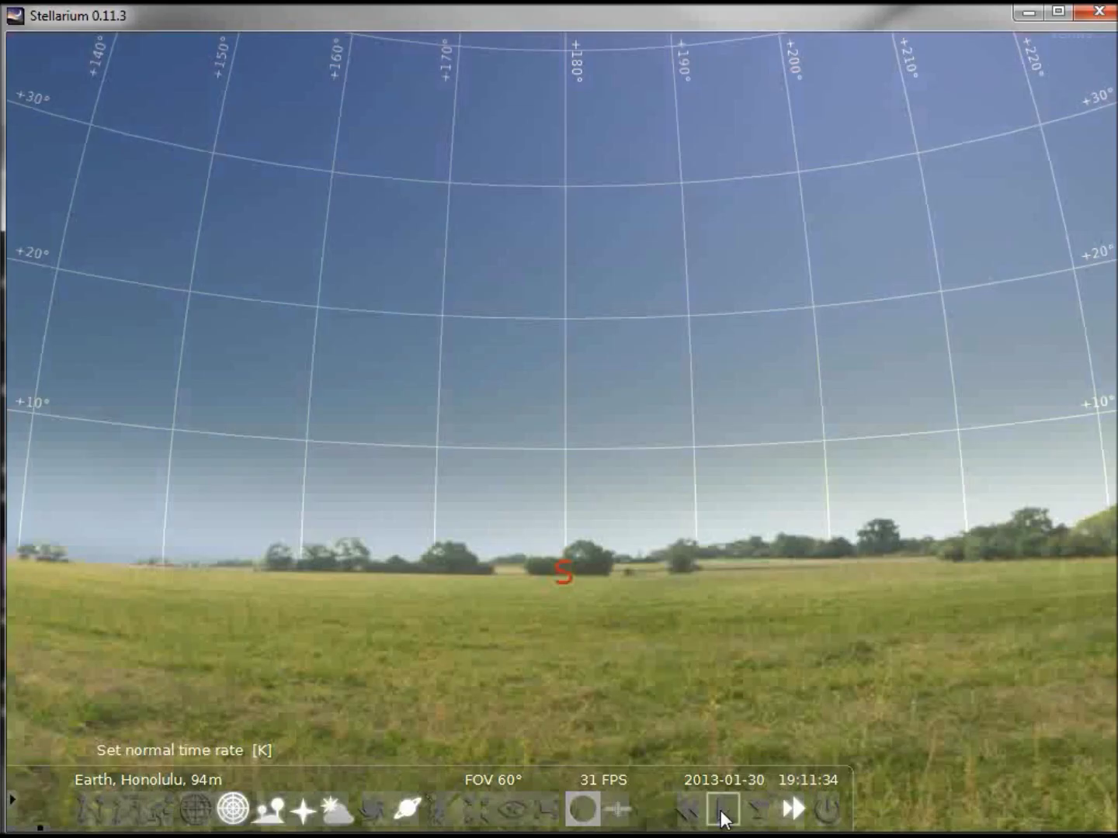
left_click(722, 810)
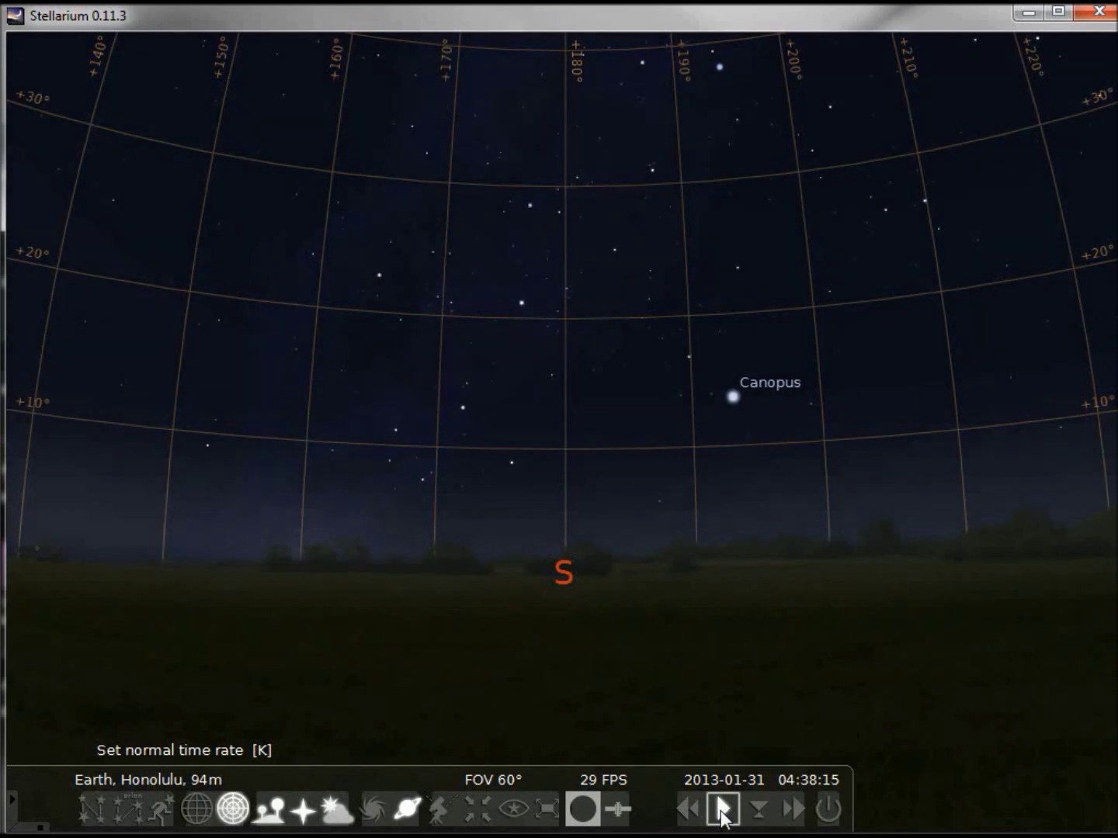
left_click(231, 808)
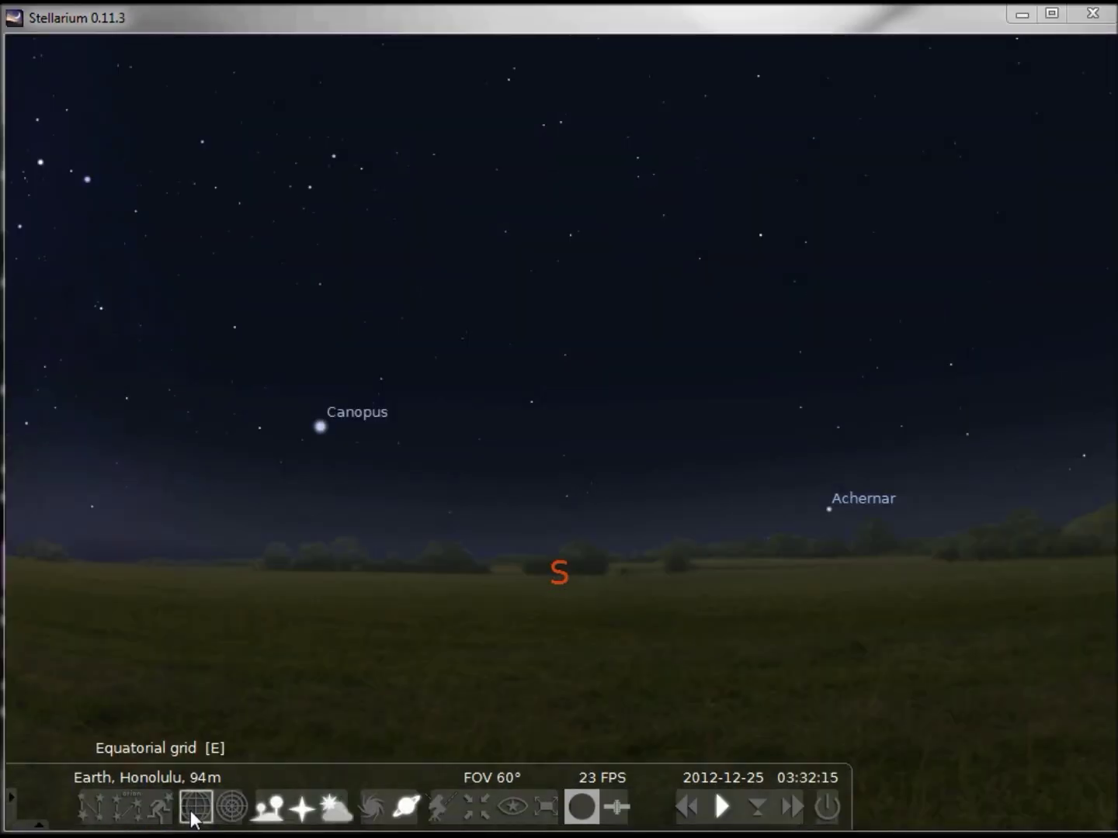
Step: Show the equatorial grid, speed time to about 05:08, restore normal rate, then hide the grid
left_click(193, 815)
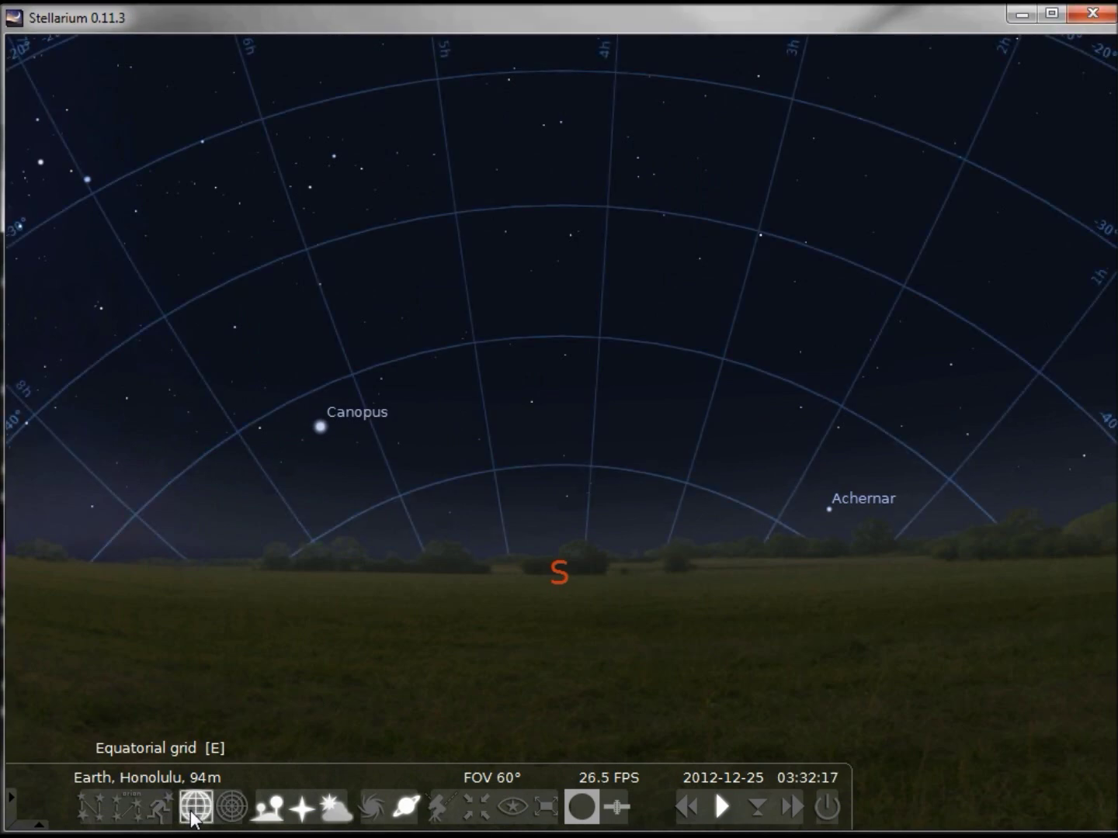
left_click(791, 809)
left_click(792, 809)
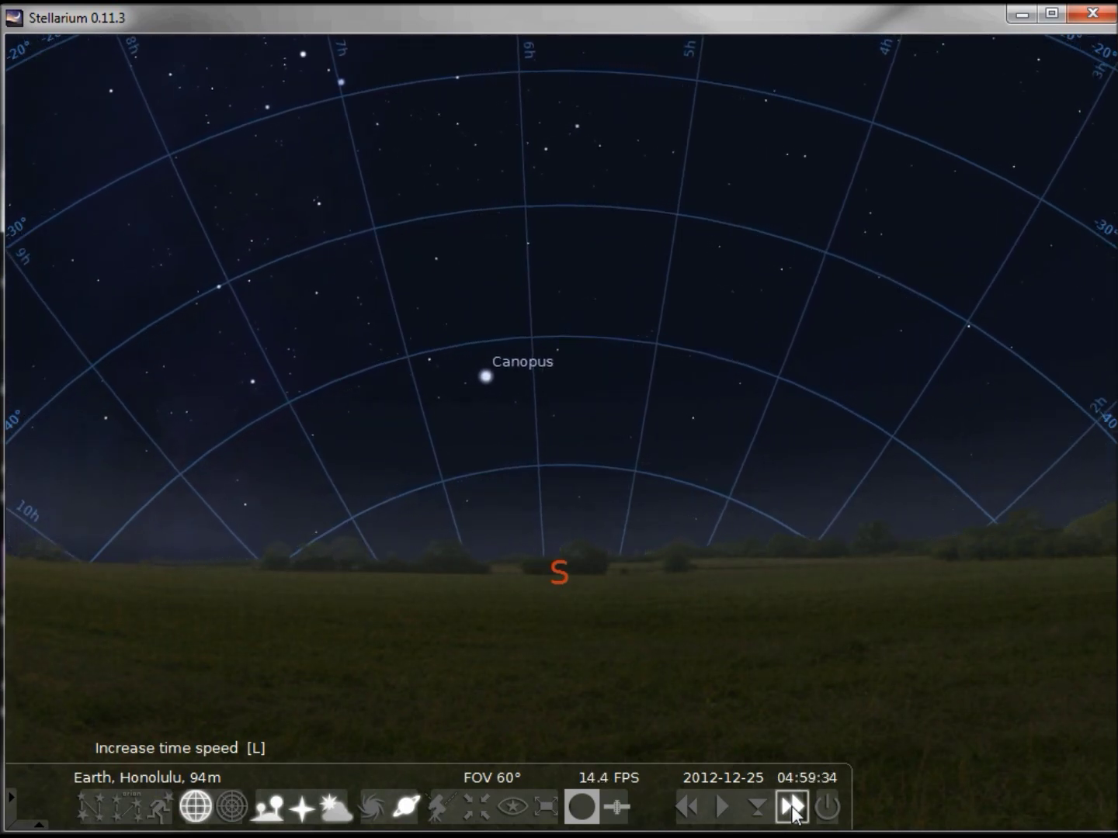
left_click(721, 807)
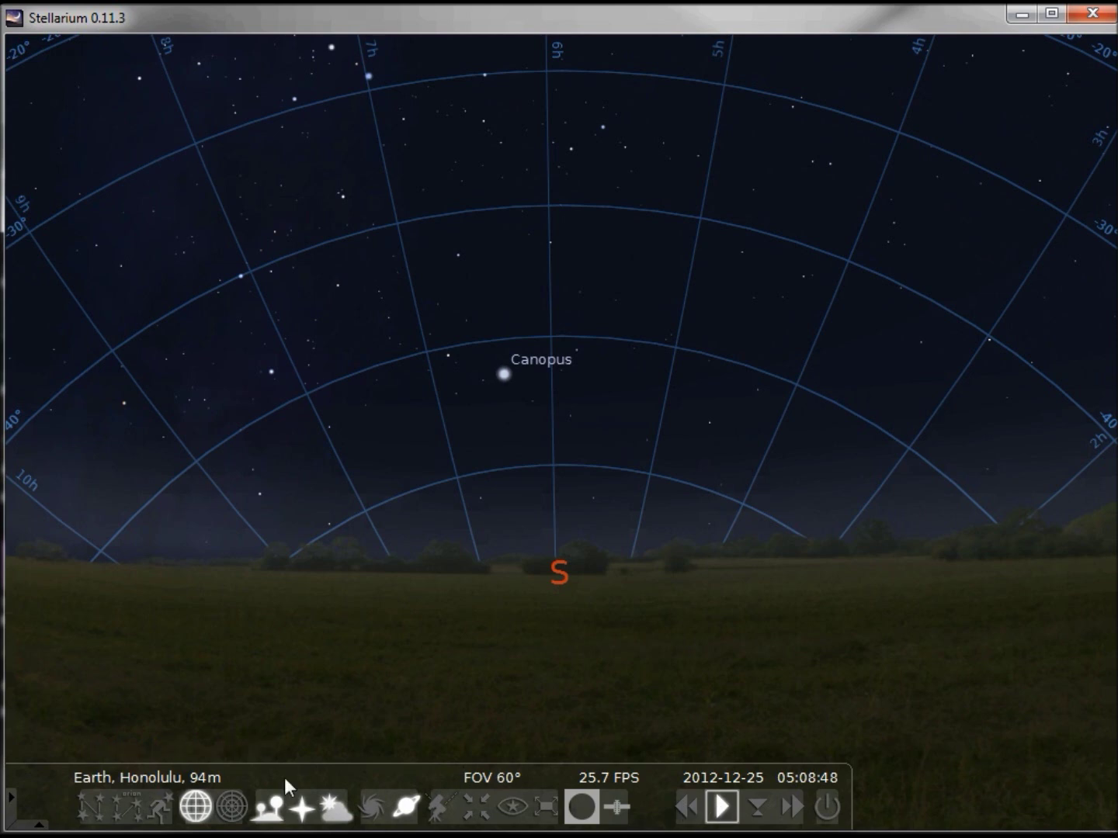
left_click(190, 806)
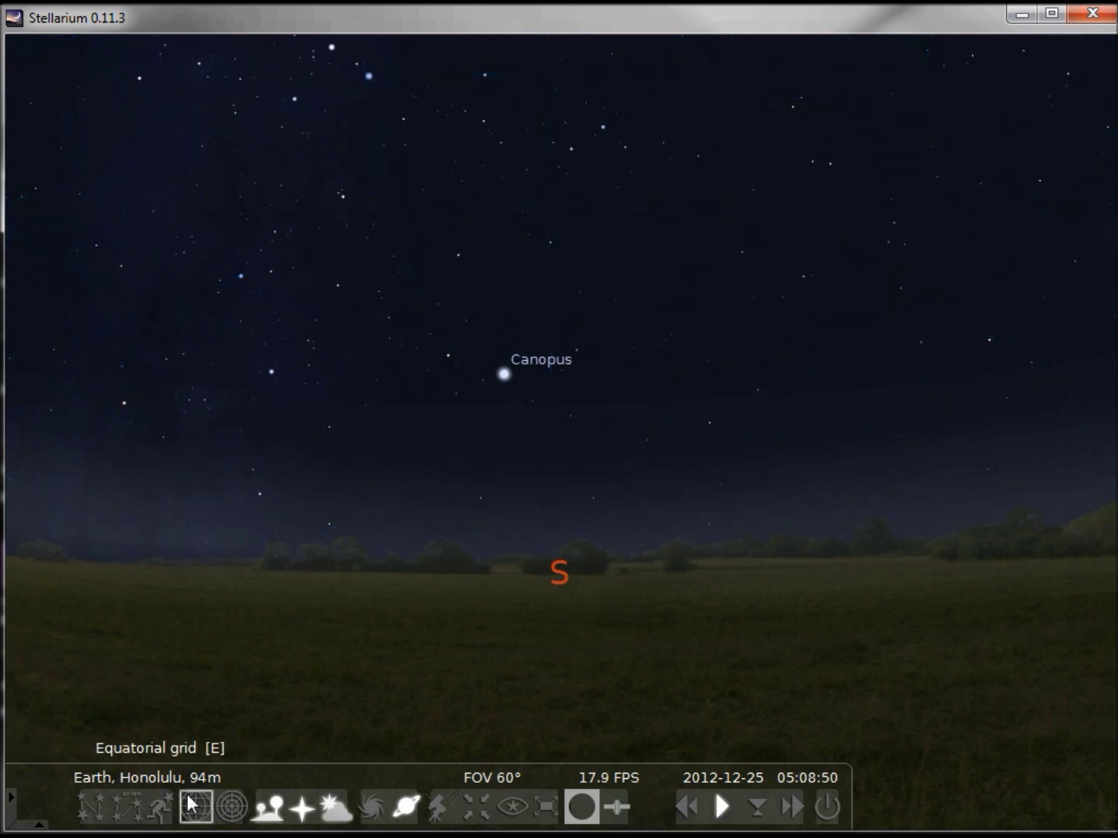
Step: Reset the simulation clock to the current time
left_click(758, 809)
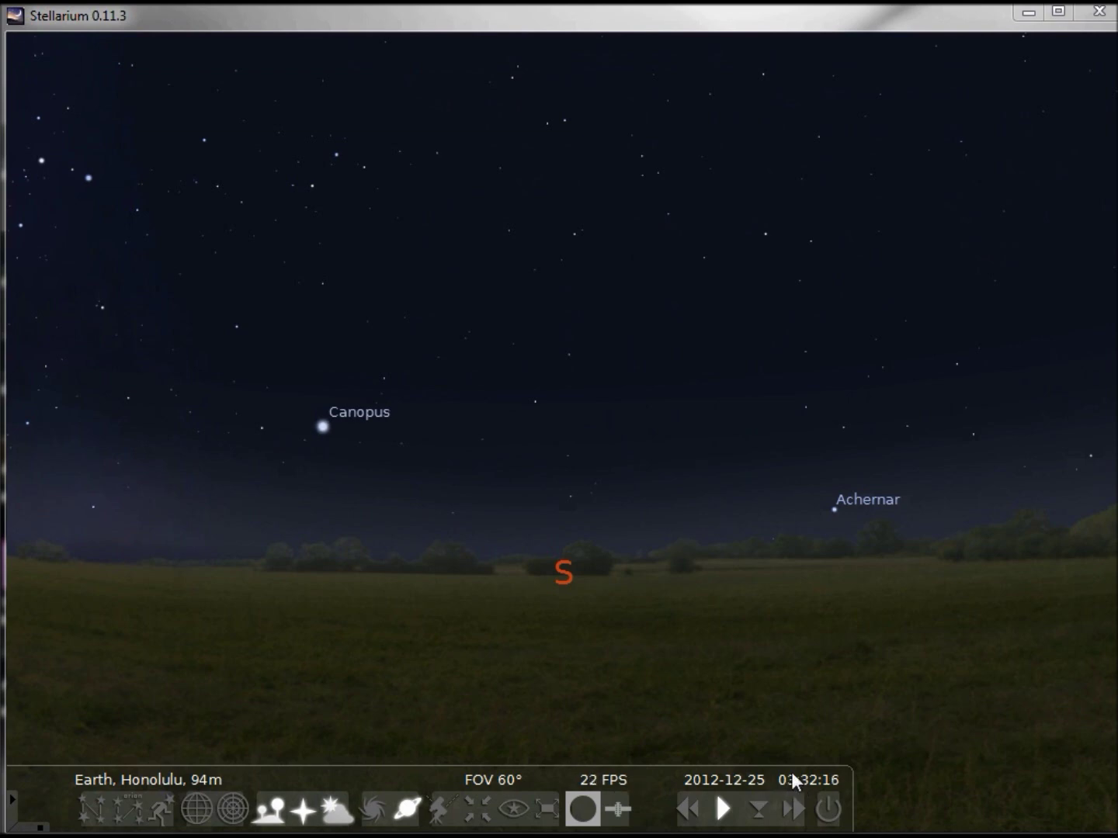
left_click(758, 811)
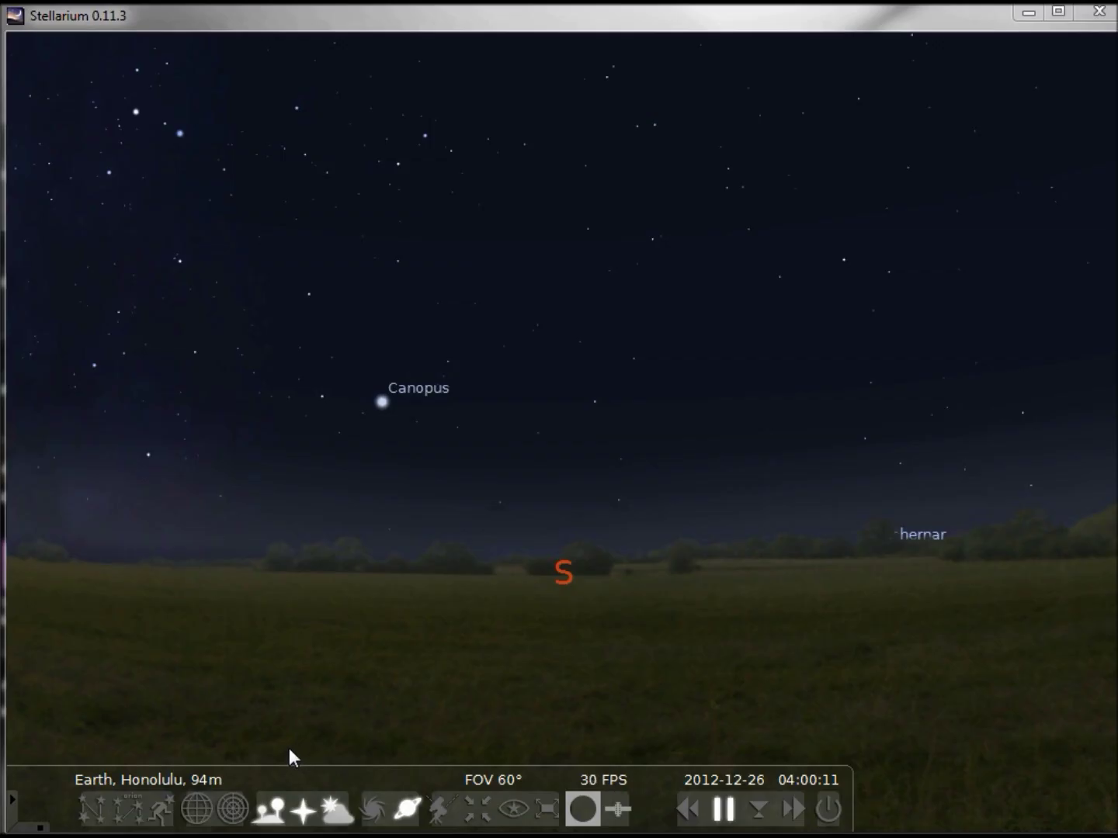
left_click(307, 812)
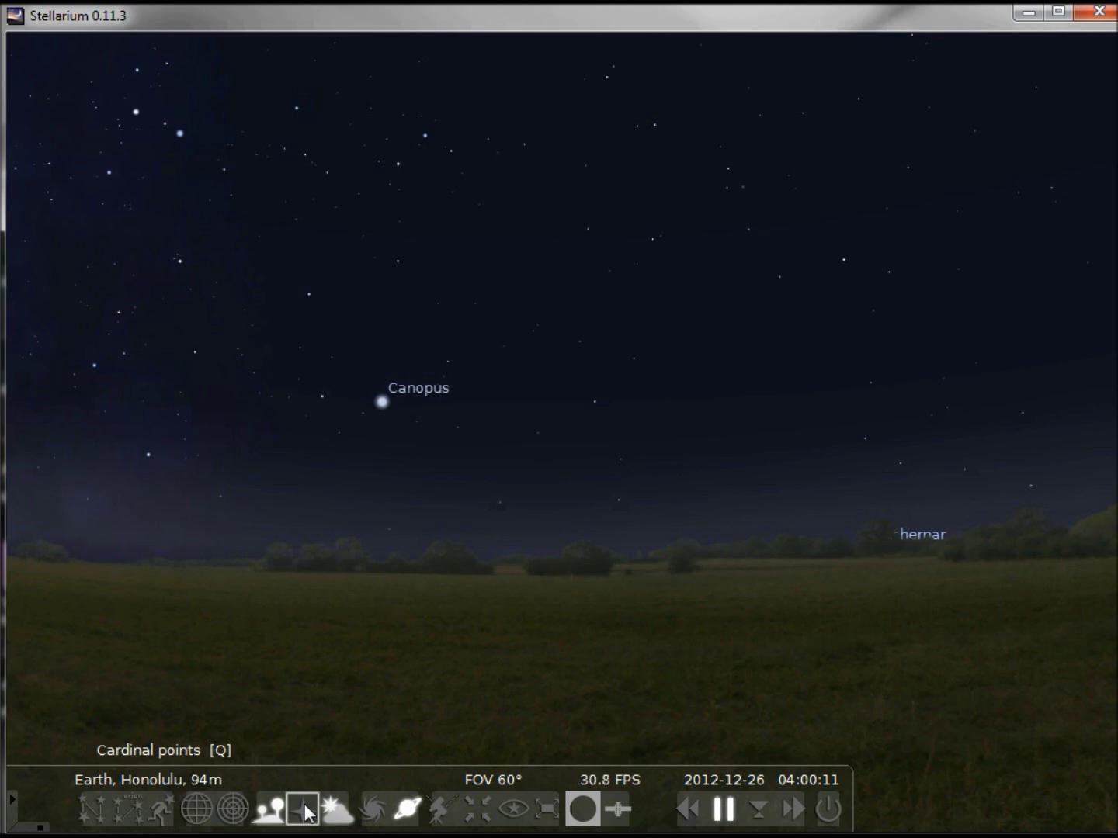
left_click(307, 811)
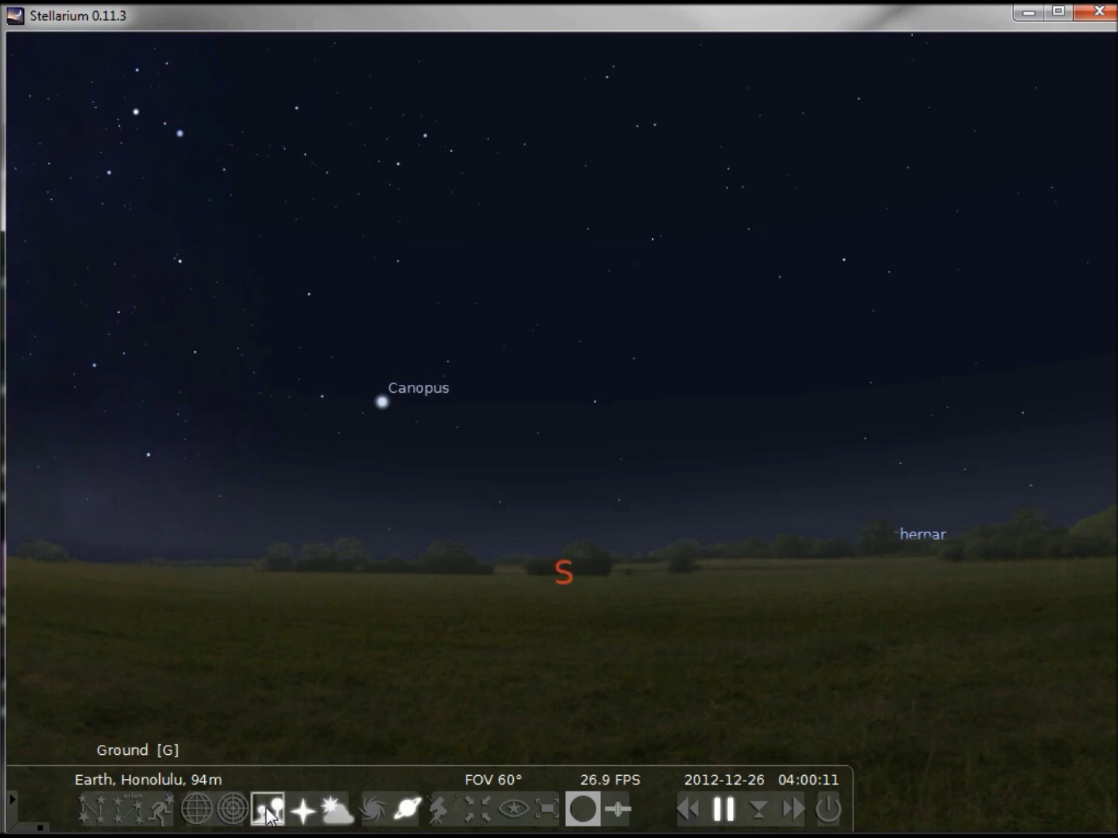
left_click(267, 811)
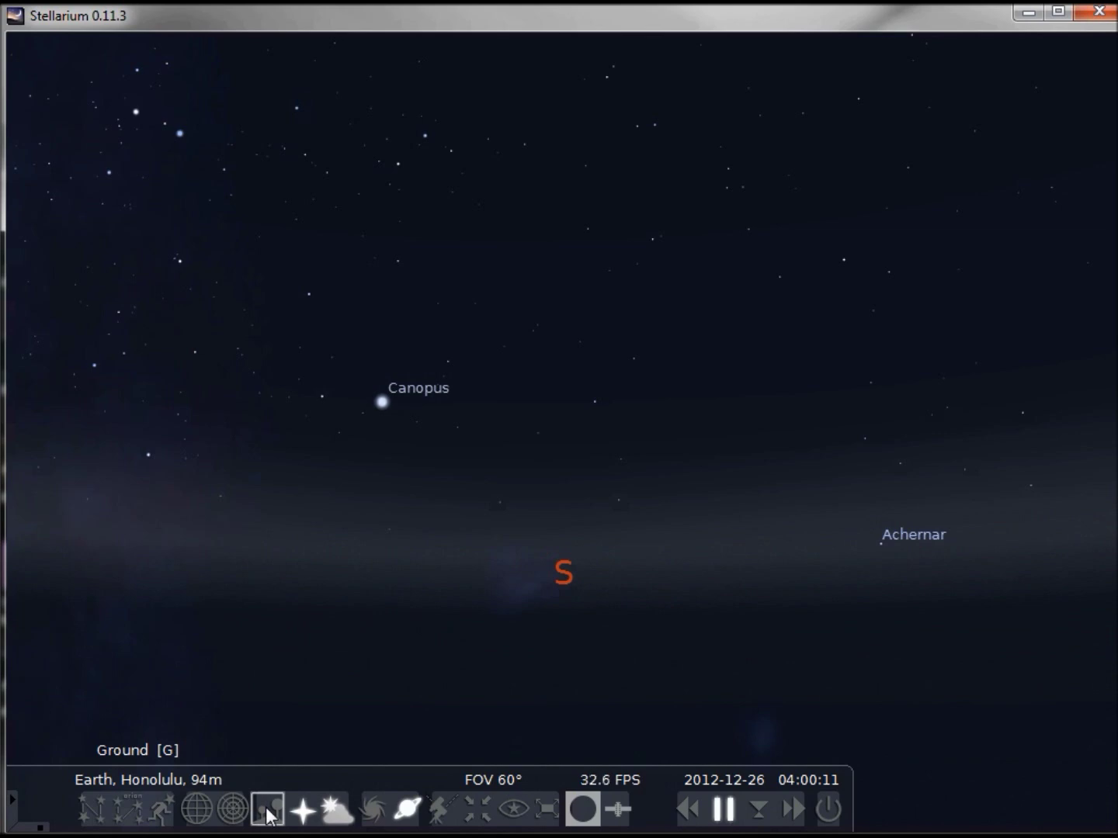
left_click(339, 807)
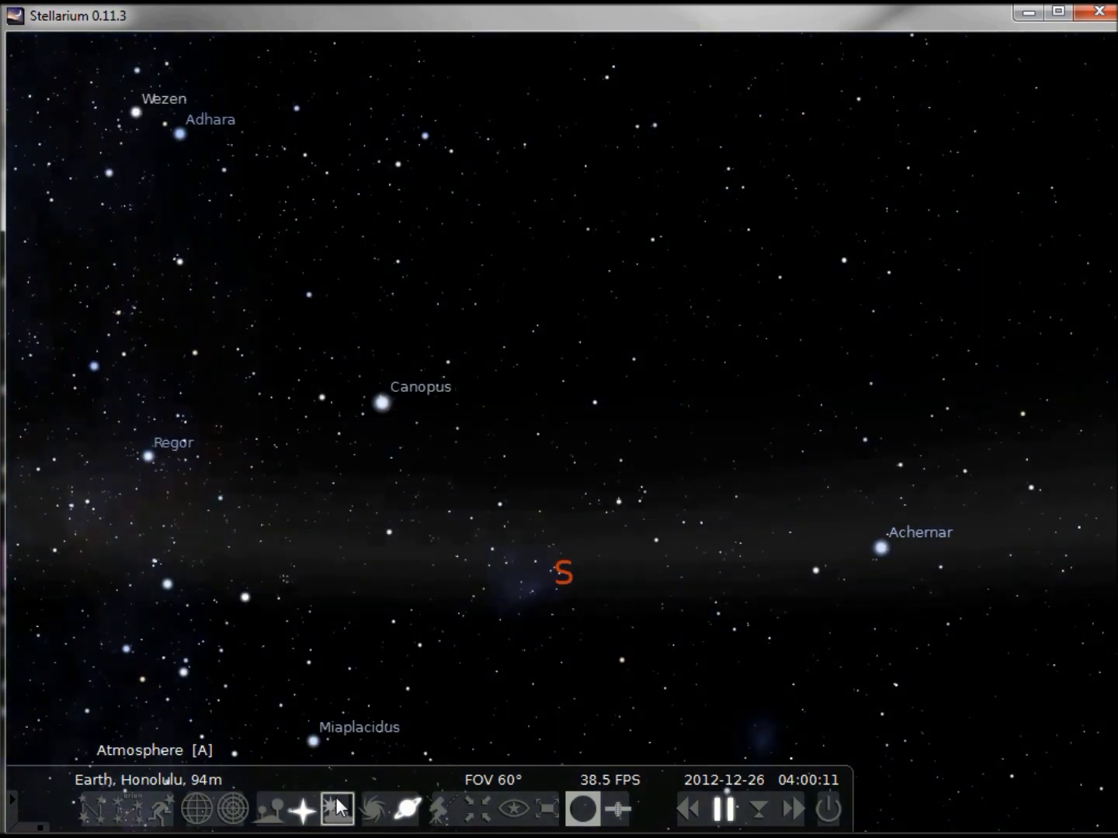
left_click(340, 807)
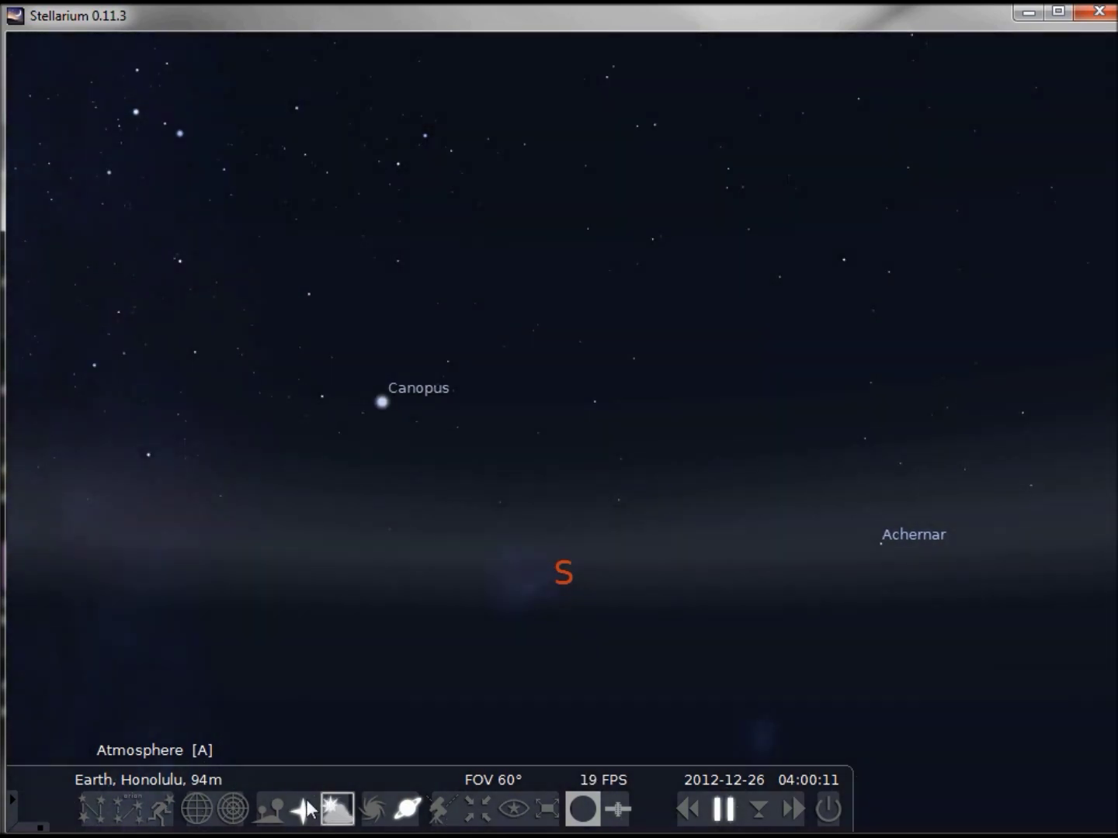
left_click(268, 811)
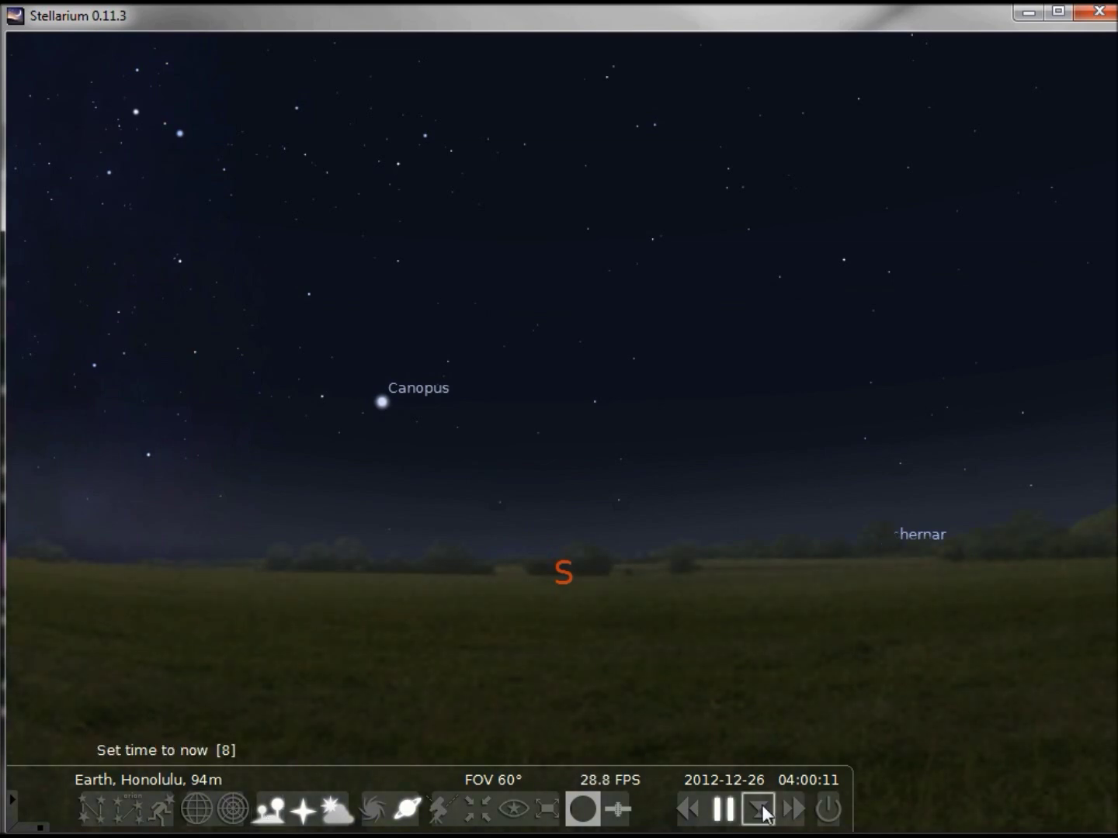
left_click(760, 807)
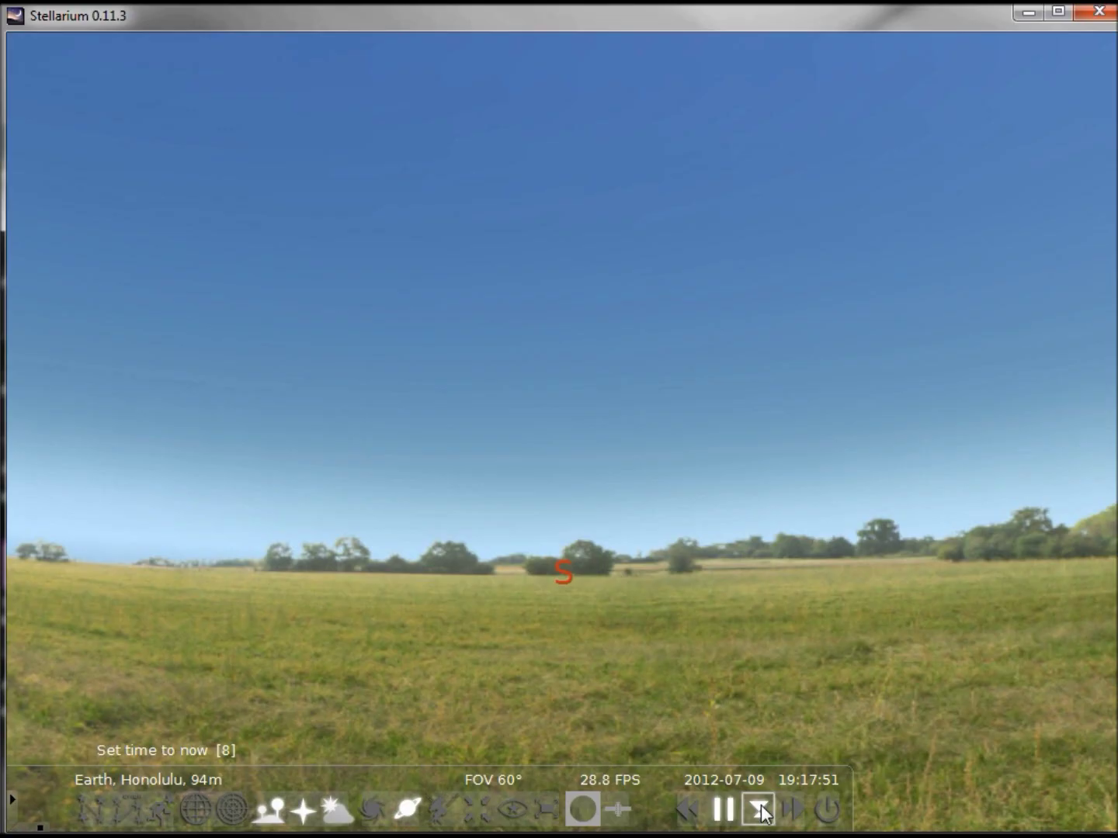
left_click(332, 808)
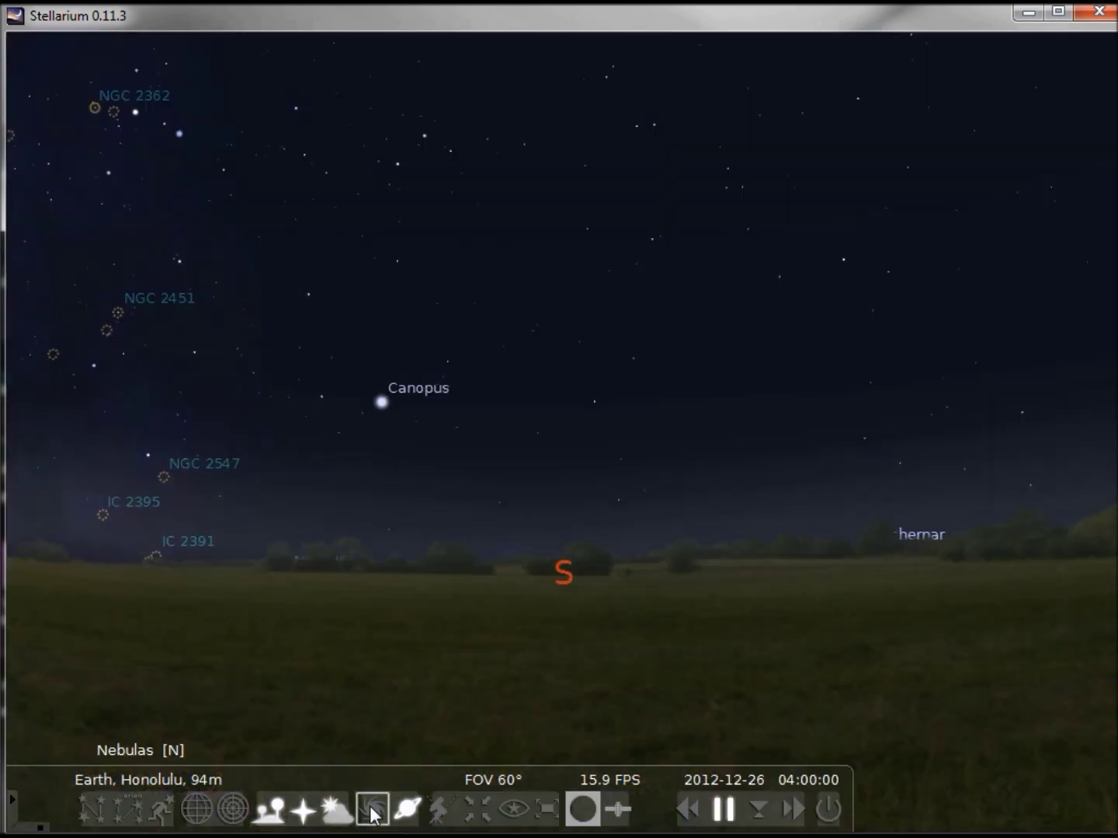
left_click(371, 807)
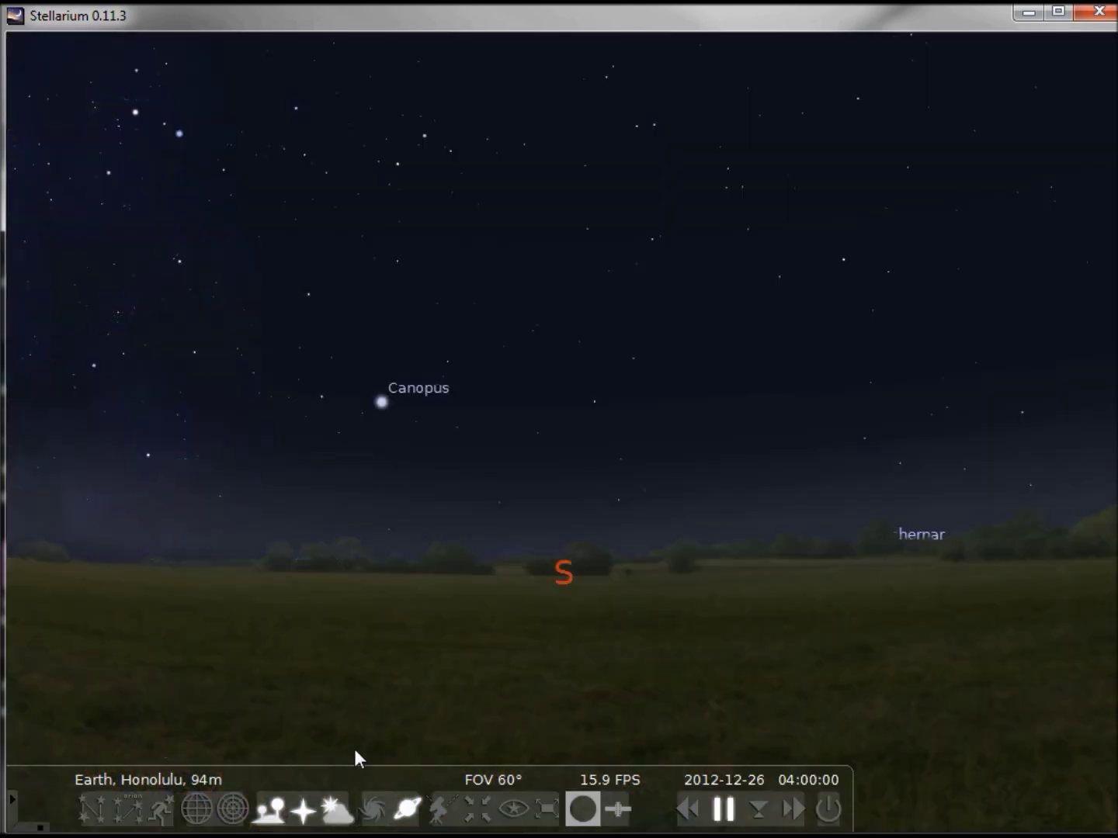
Step: Show nebula markers, centre and zoom on NGC 2362, zoom back out to 60°, then deselect it
left_click(374, 807)
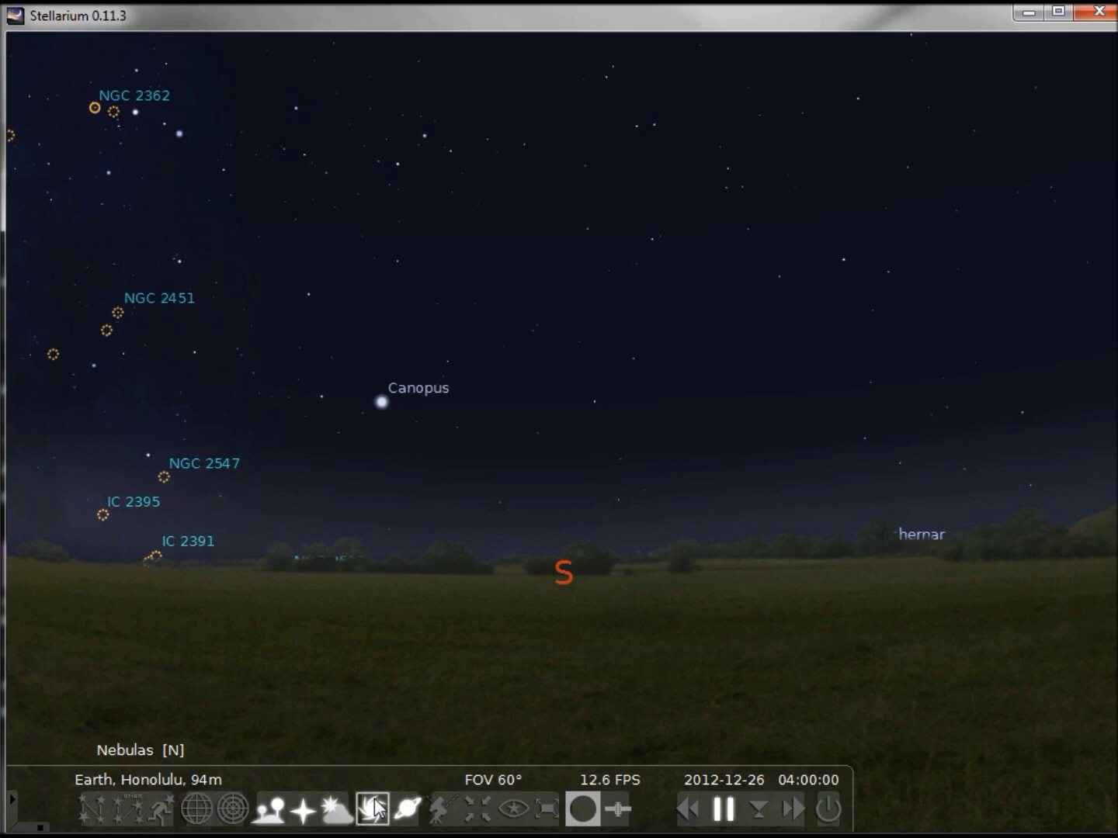
left_click(95, 107)
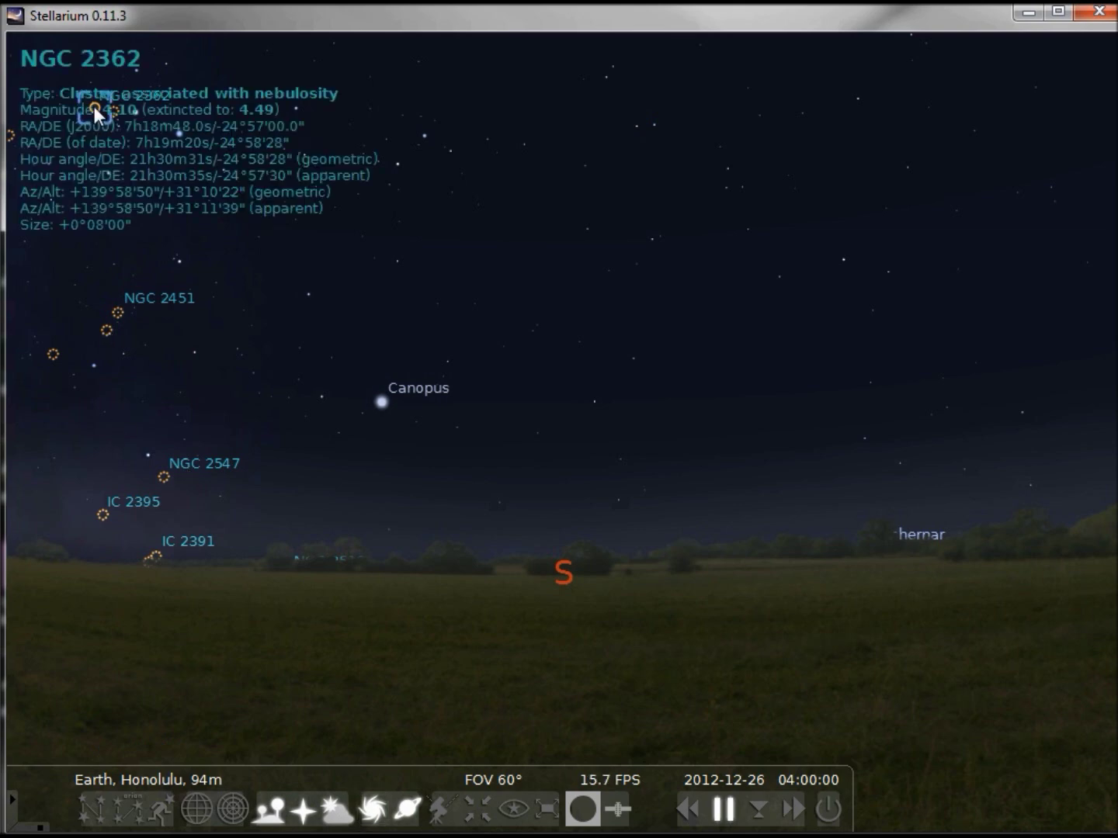
left_click(484, 812)
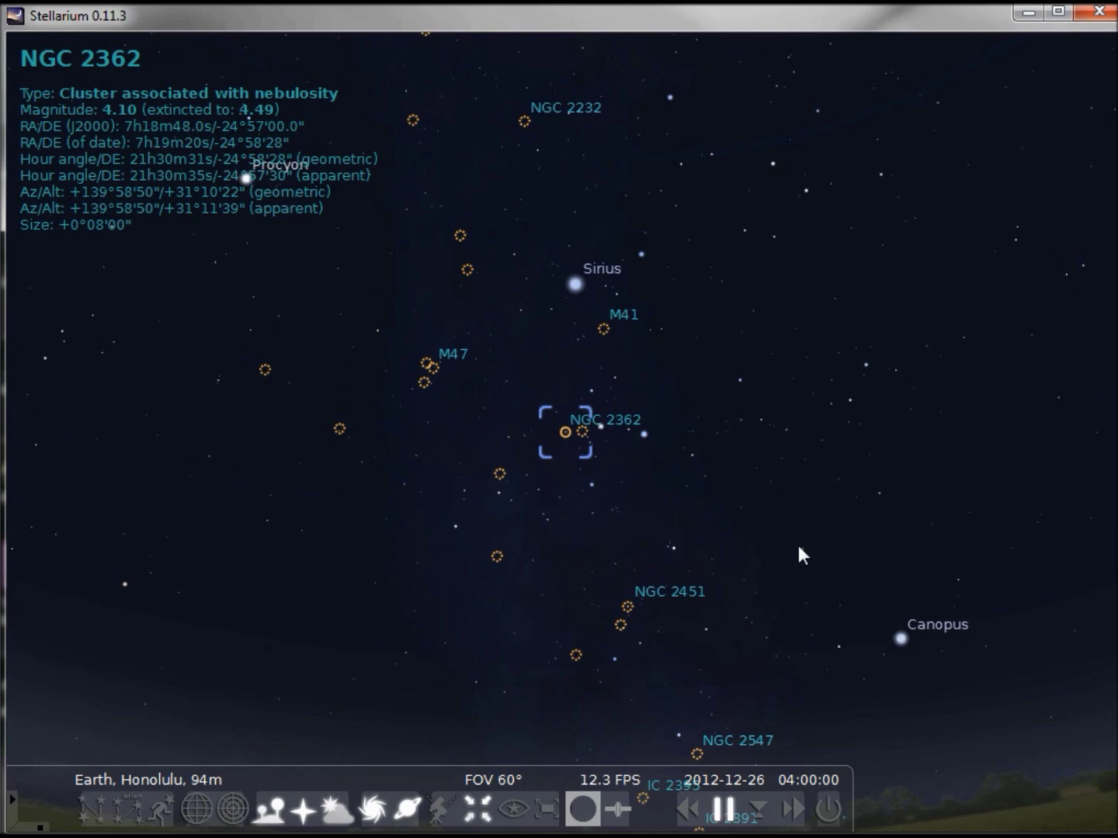
scroll(800, 553, "up", 10)
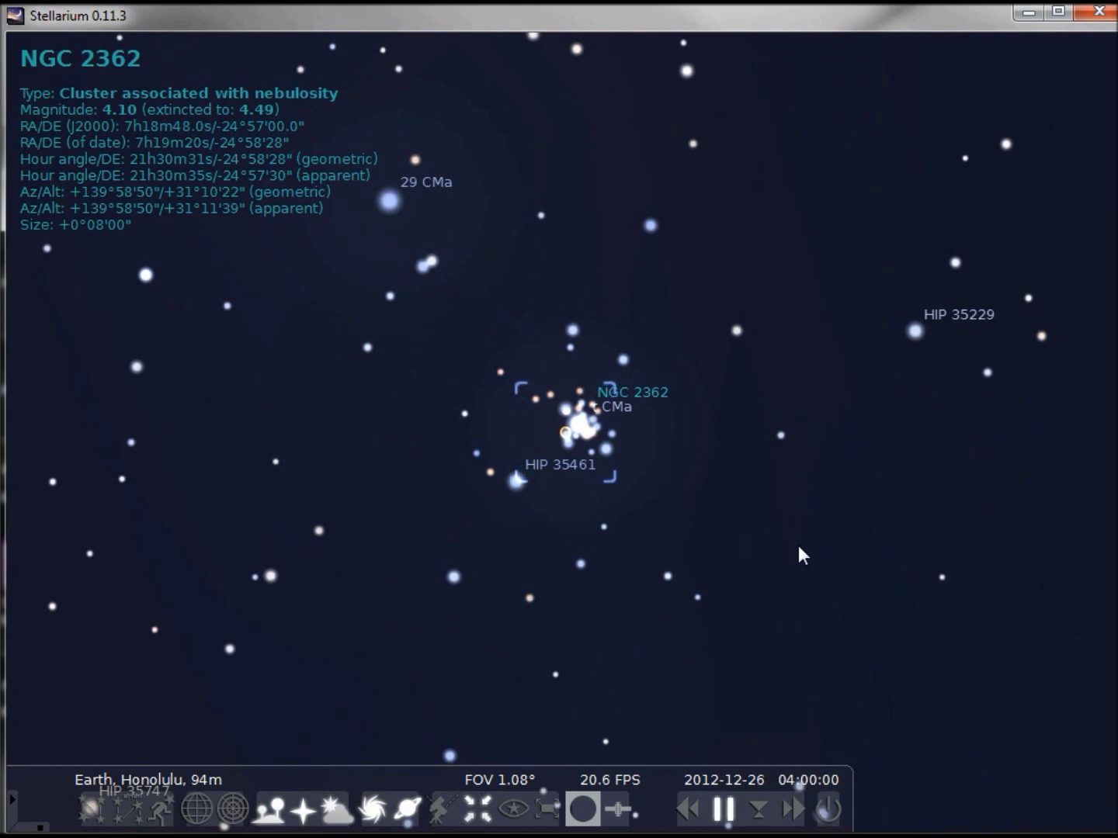
scroll(800, 550, "up", 2)
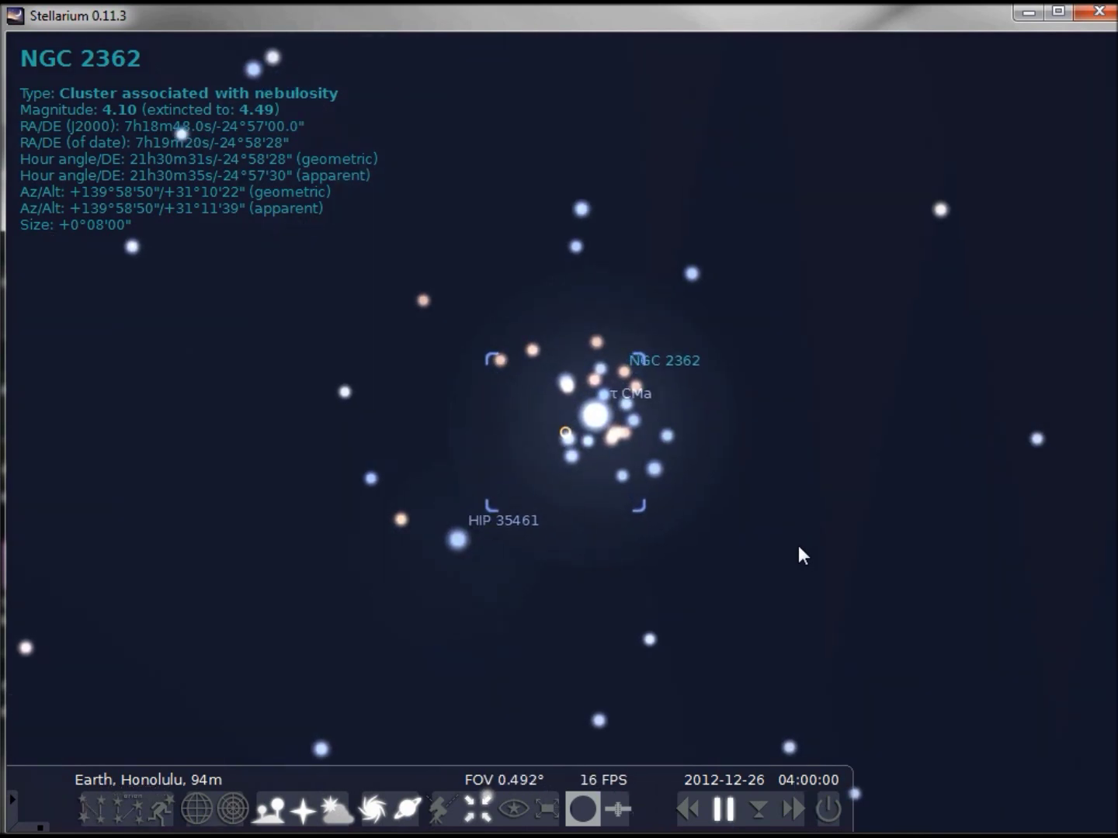
key("backslash")
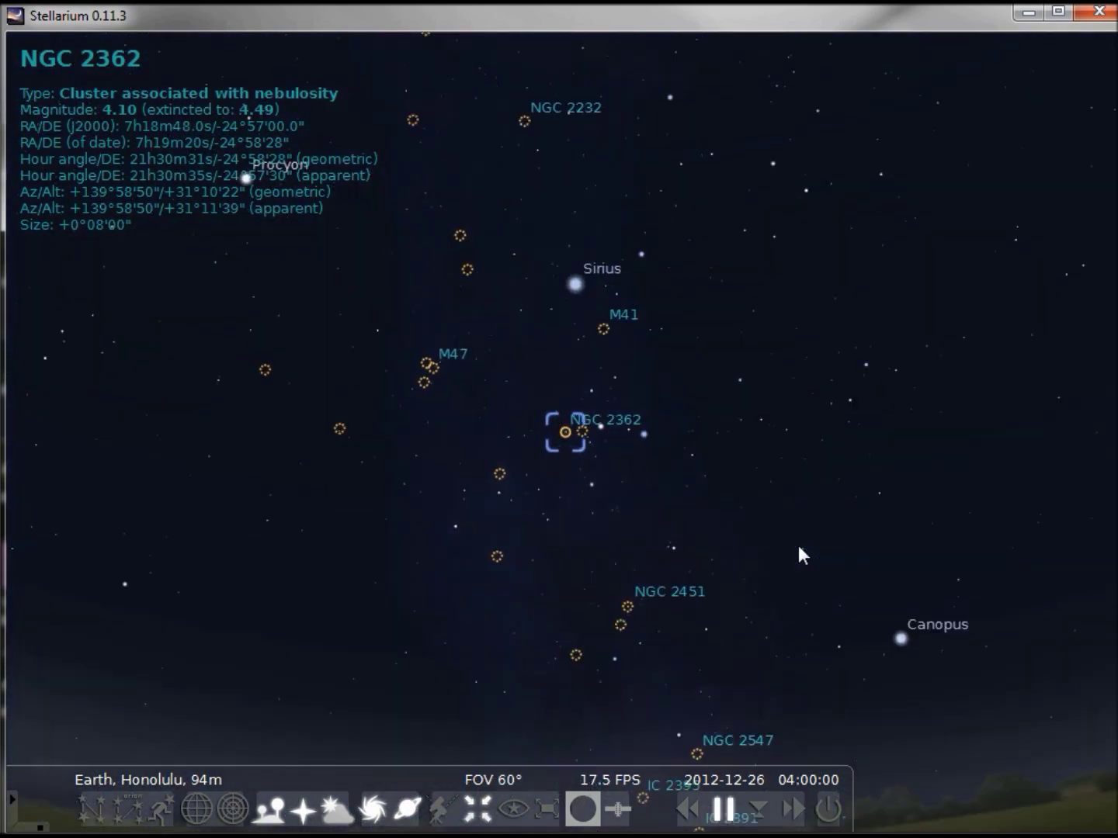
right_click(718, 469)
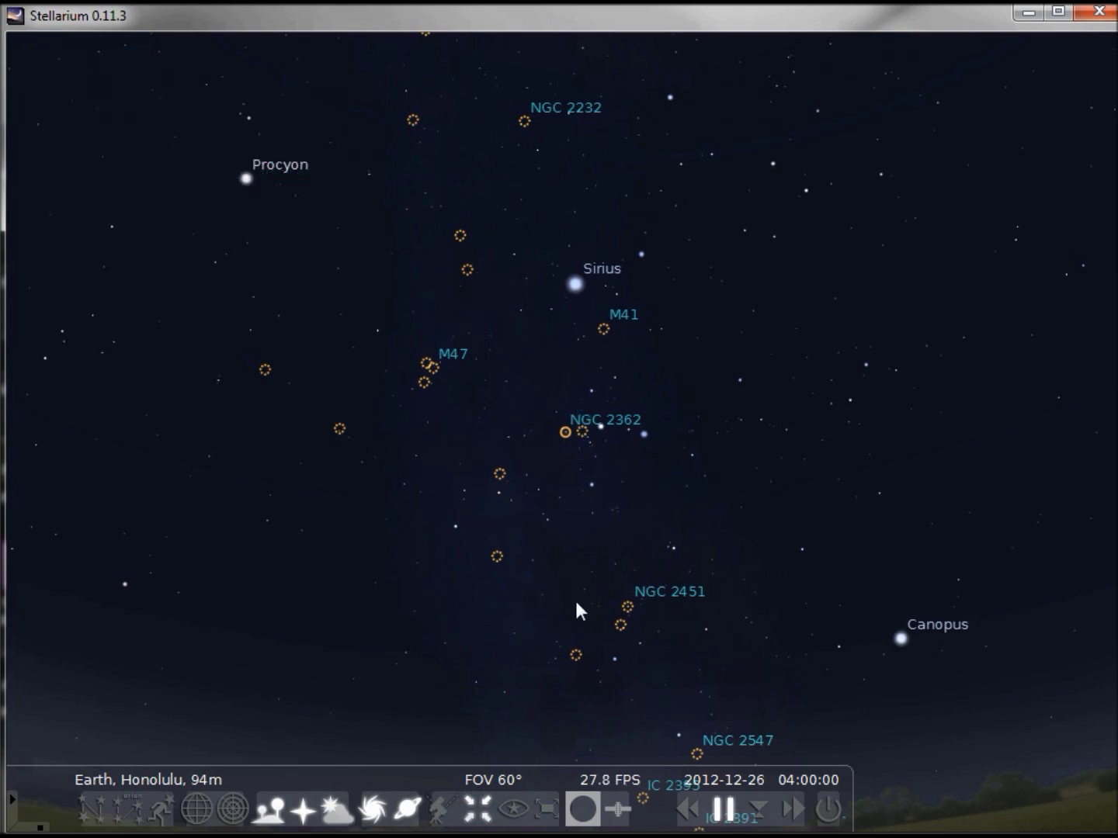
Step: Hide the nebula markers and pan the view toward the Moon and Jupiter
left_click(372, 816)
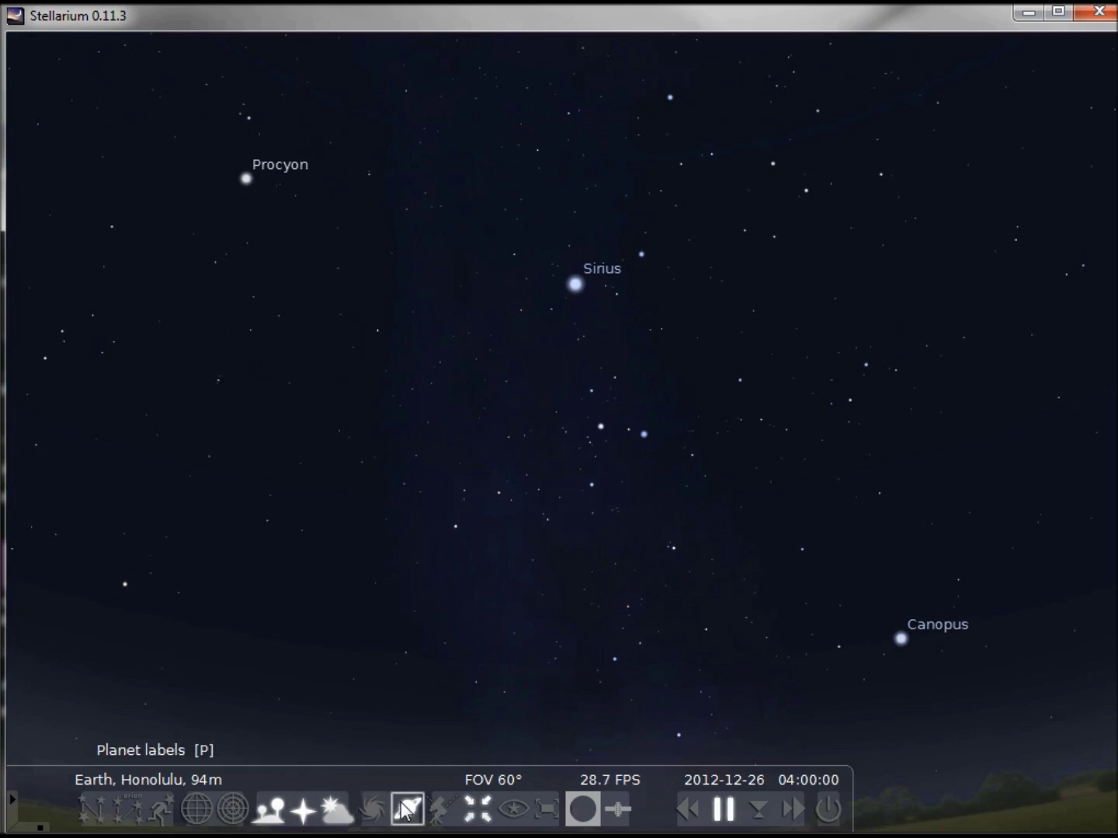
key("Right")
key("Right")
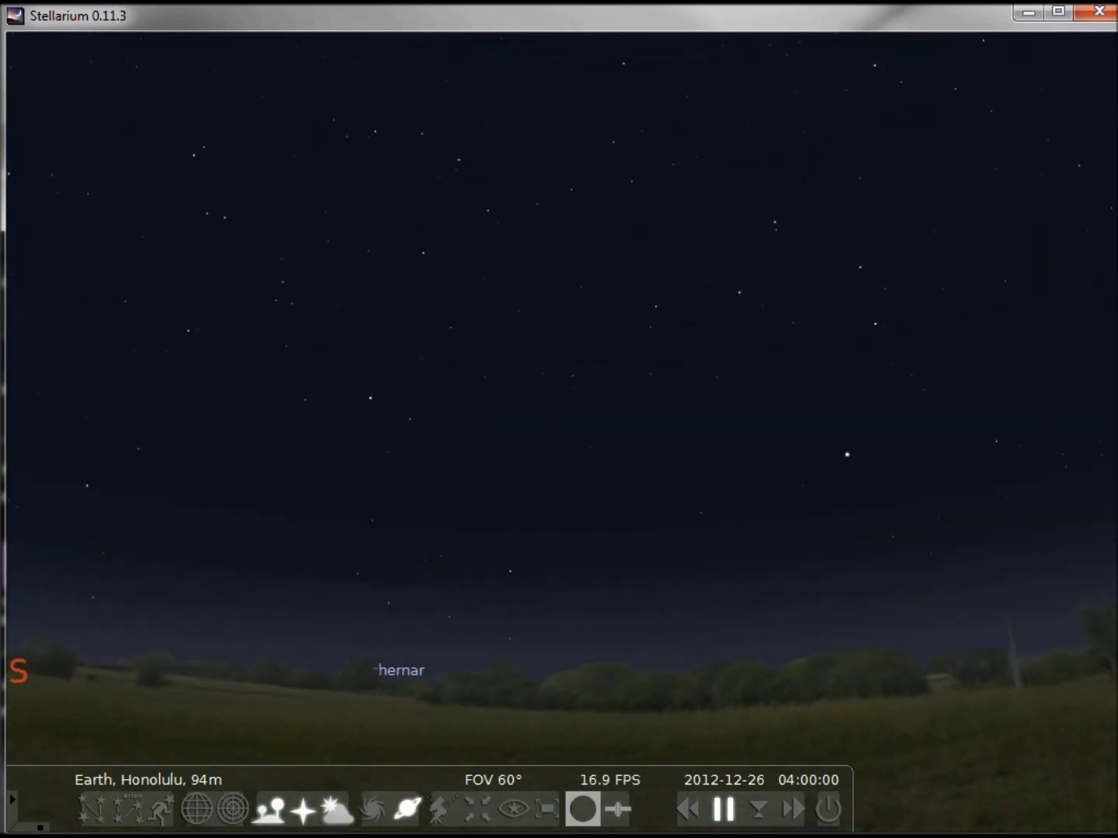
key("Up")
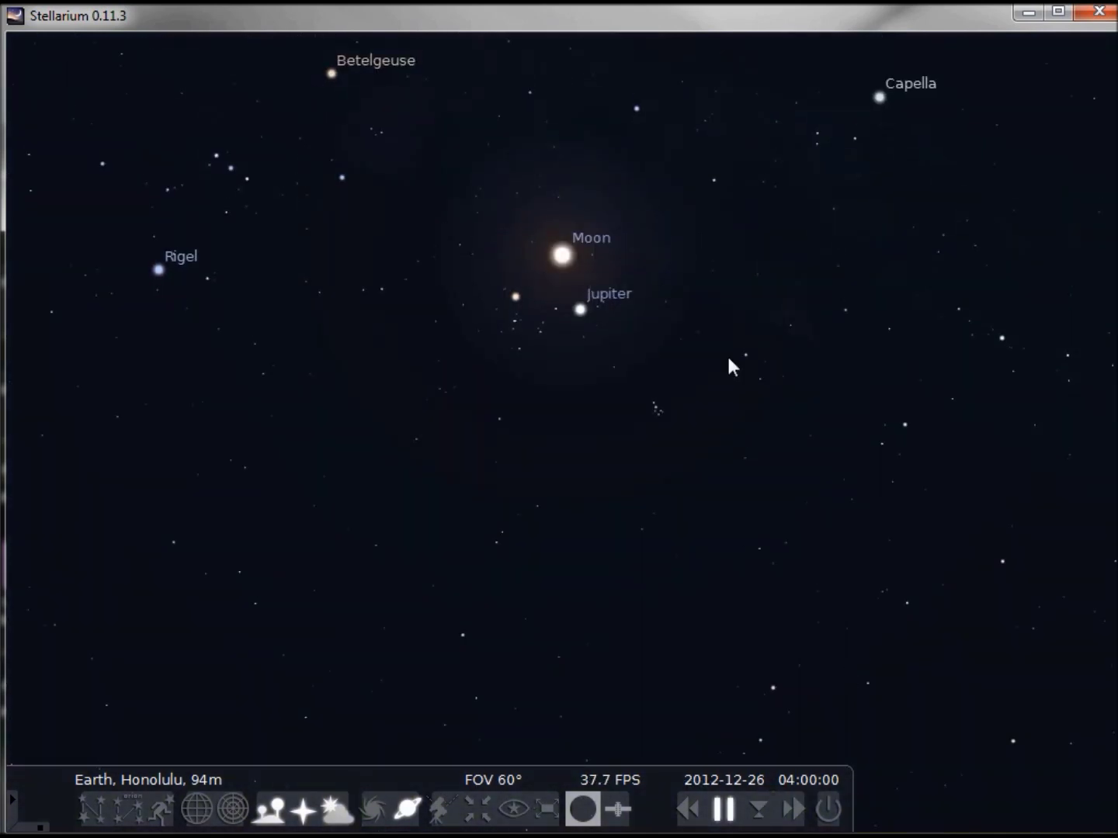
Step: Toggle planet labels off and back on, then switch to an equatorial telescope mount
left_click(412, 815)
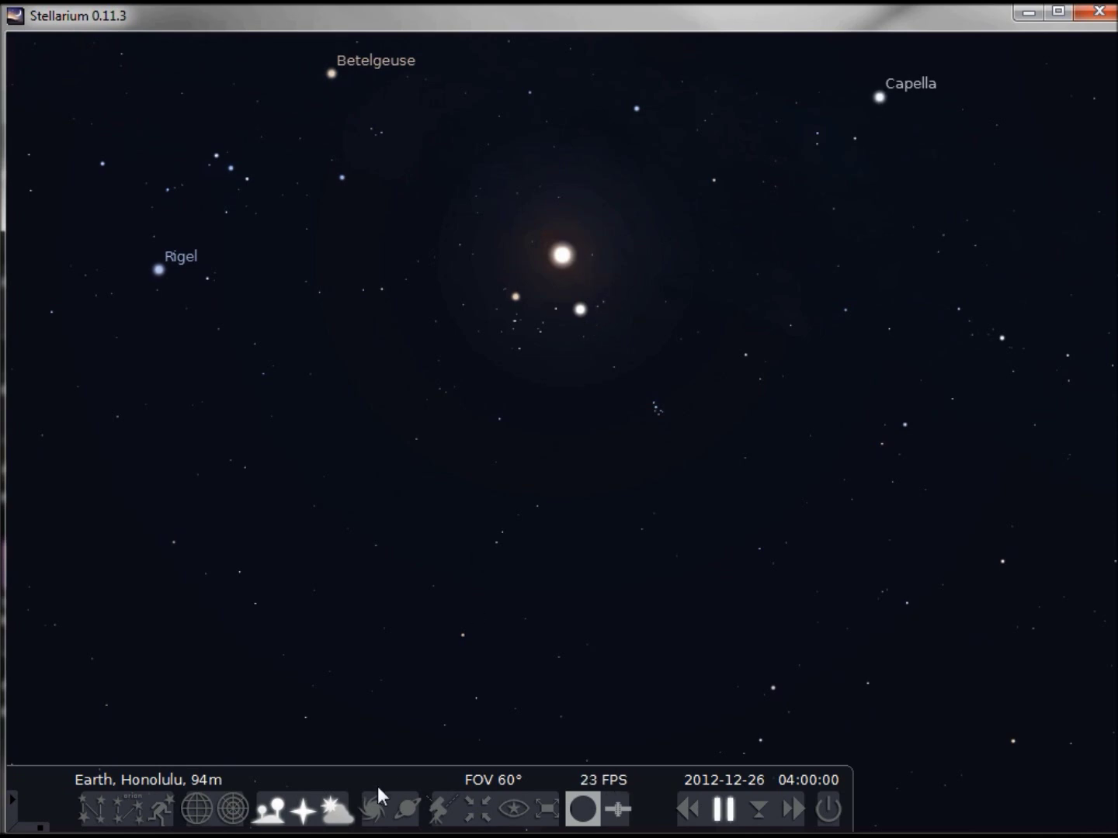
left_click(405, 813)
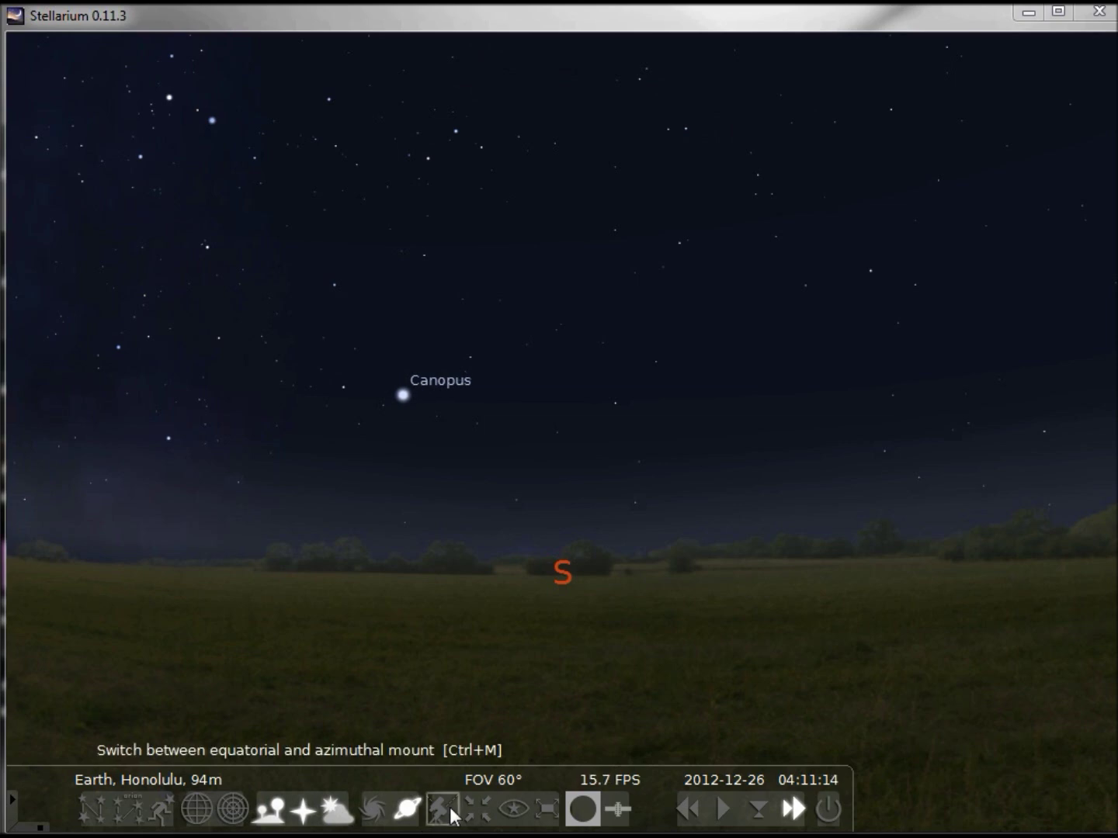
left_click(443, 812)
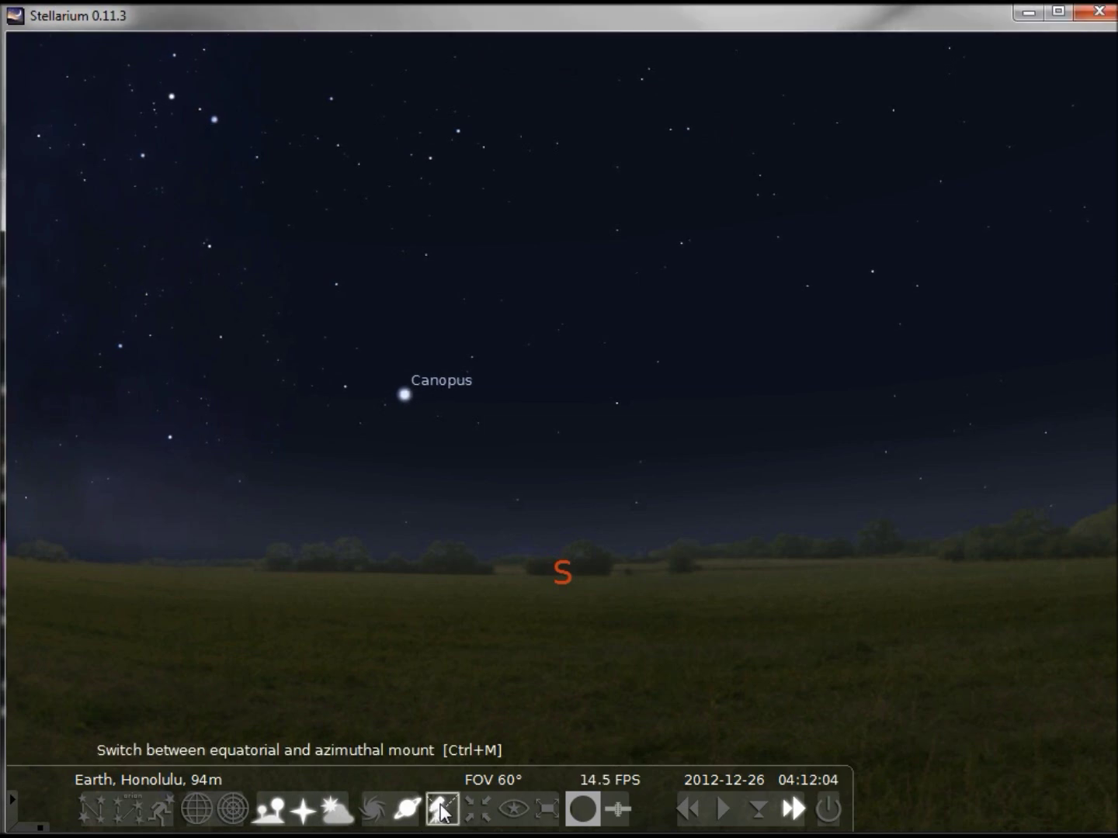
left_click(443, 813)
left_click(444, 812)
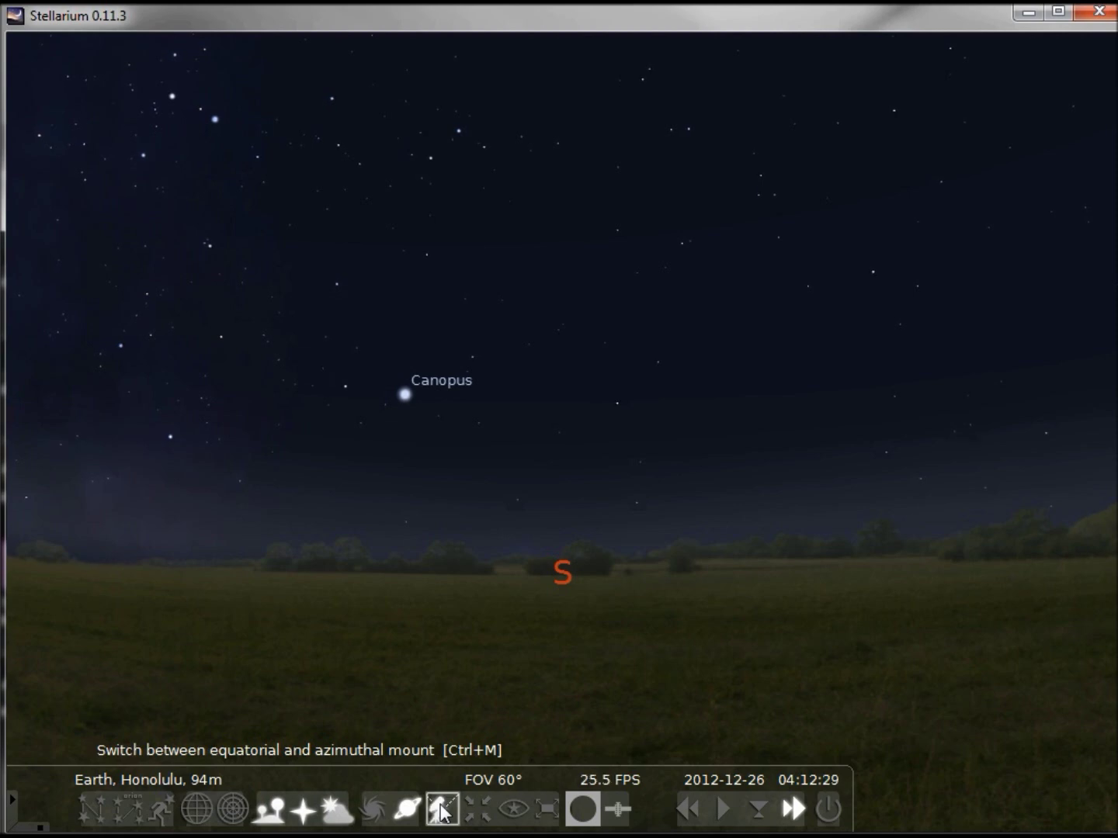
left_click(198, 811)
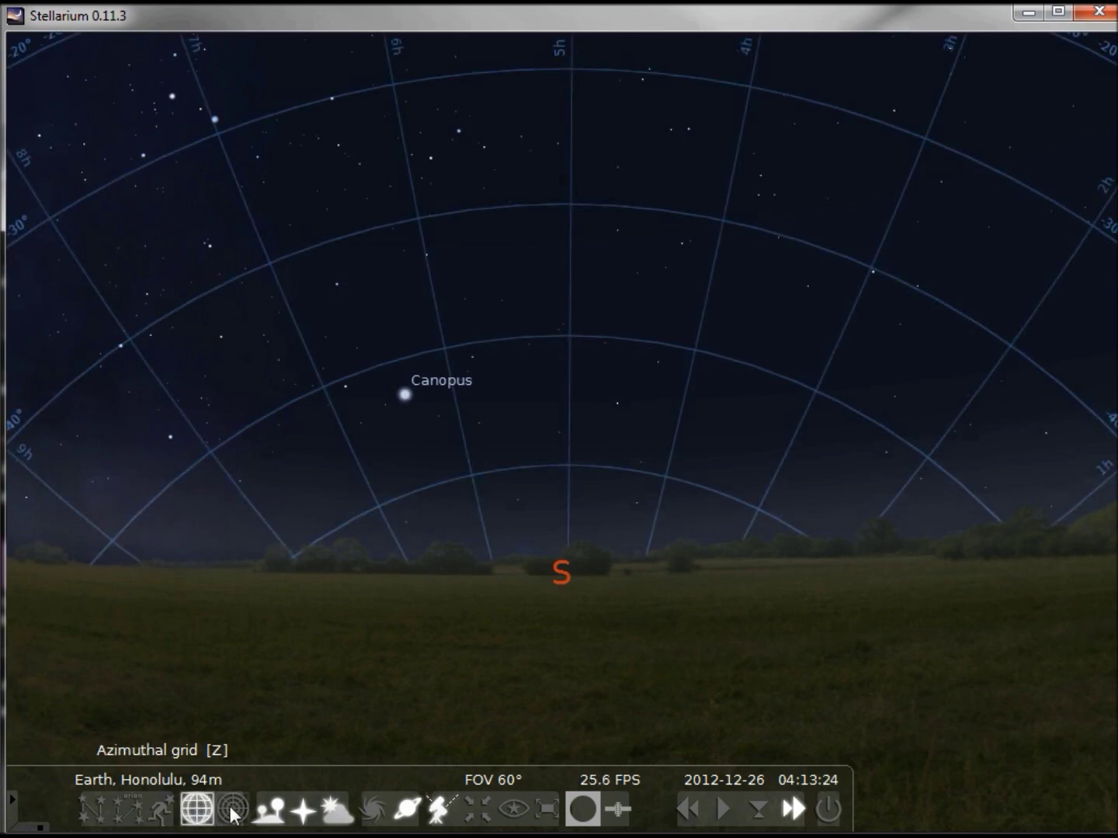
left_click(234, 811)
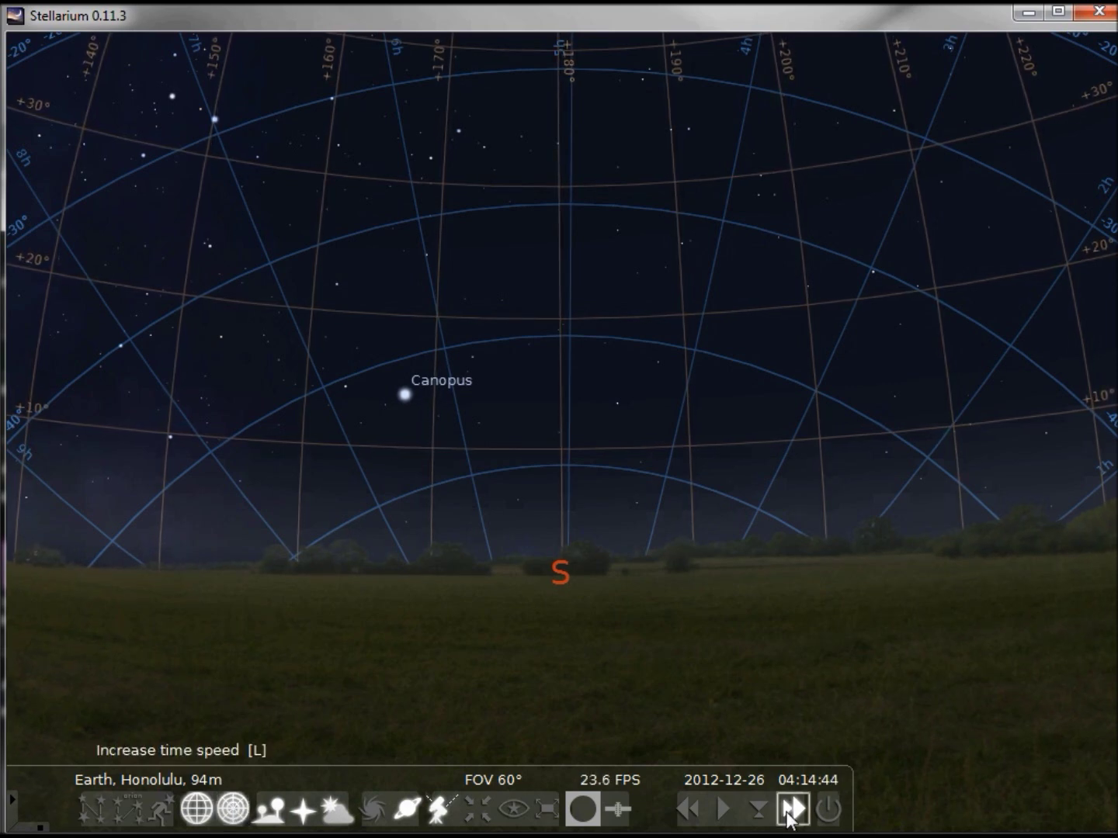
left_click(792, 810)
left_click(792, 809)
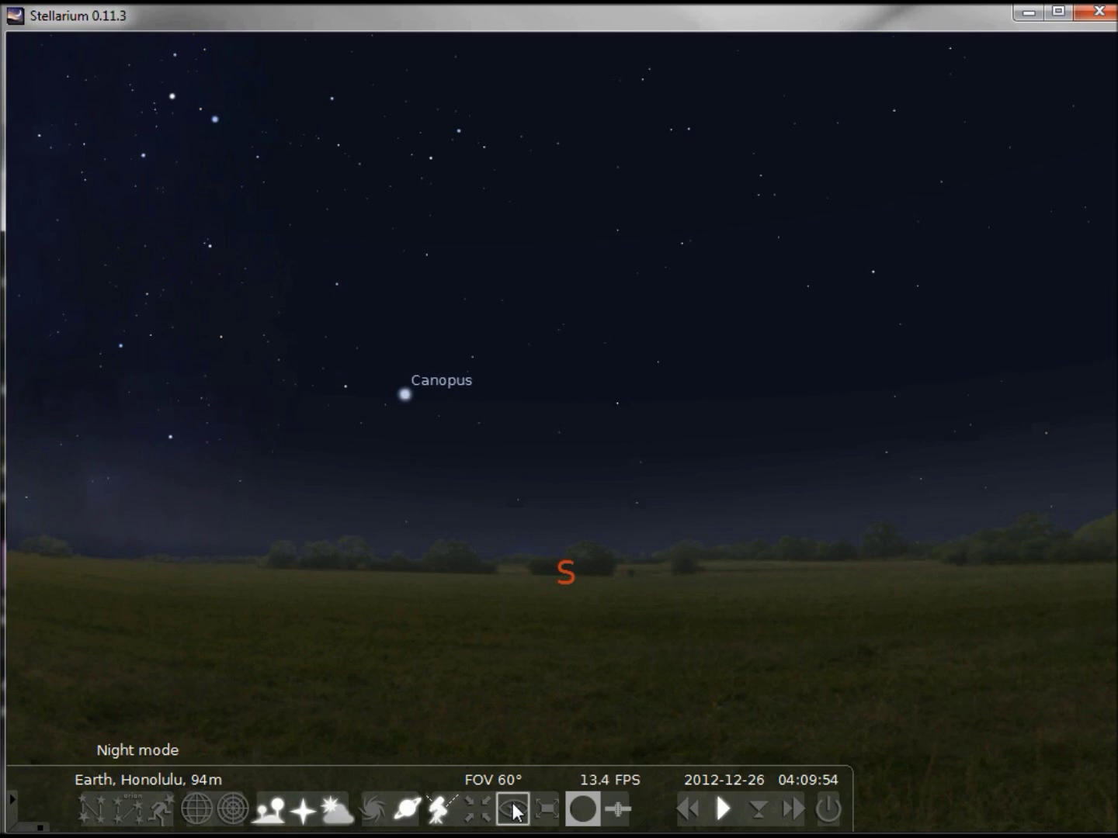
left_click(513, 810)
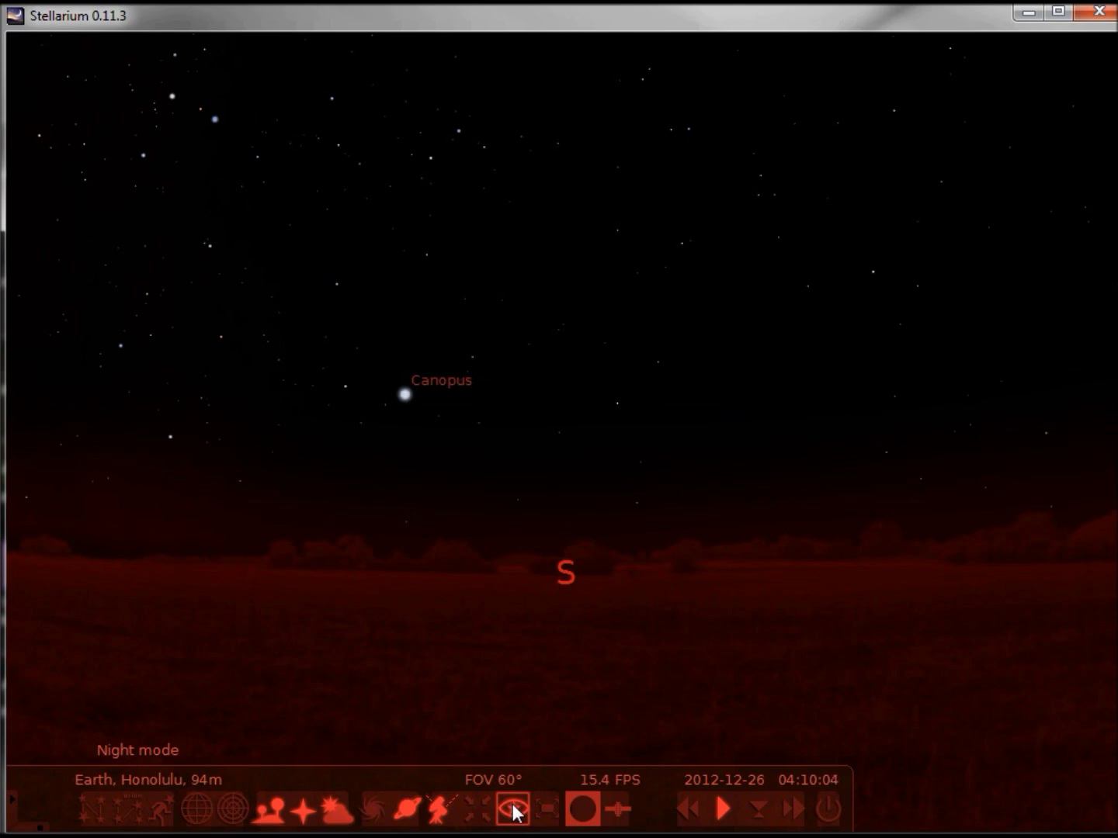
Step: Turn off night mode, then view Phact through the 40 mm ocular on the C1400 at 79.7×
left_click(513, 809)
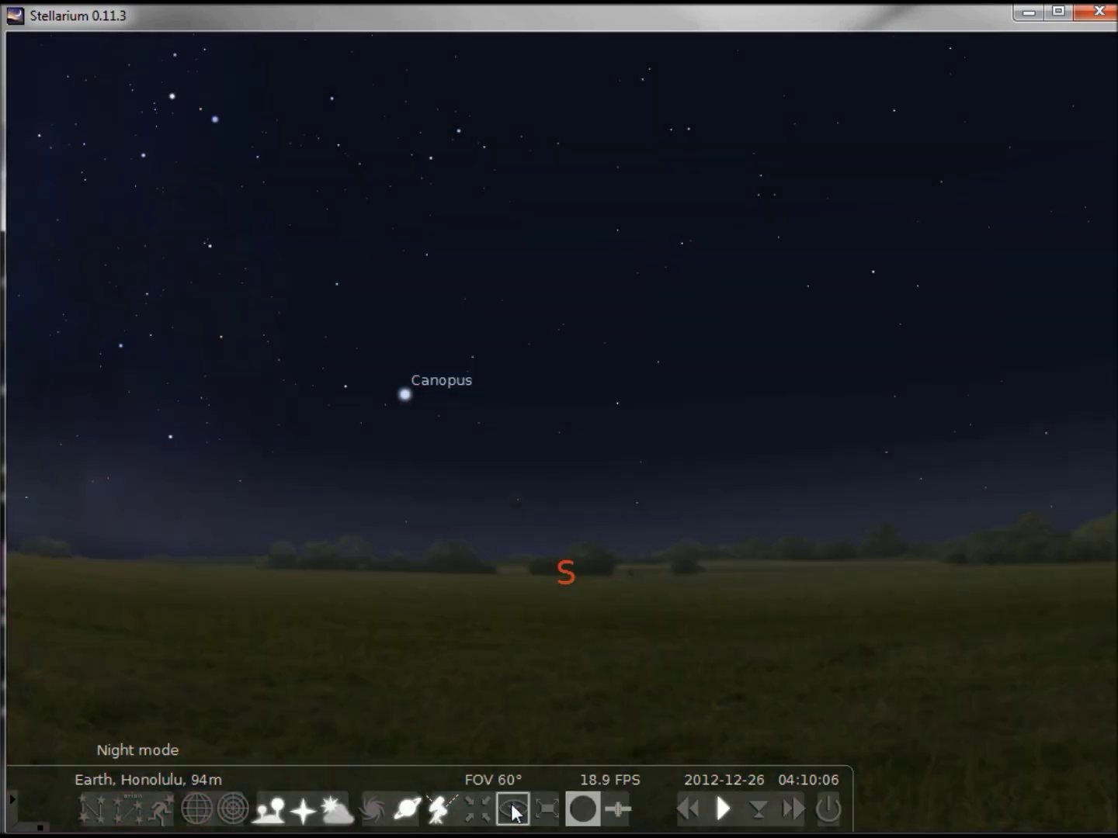
left_click(584, 809)
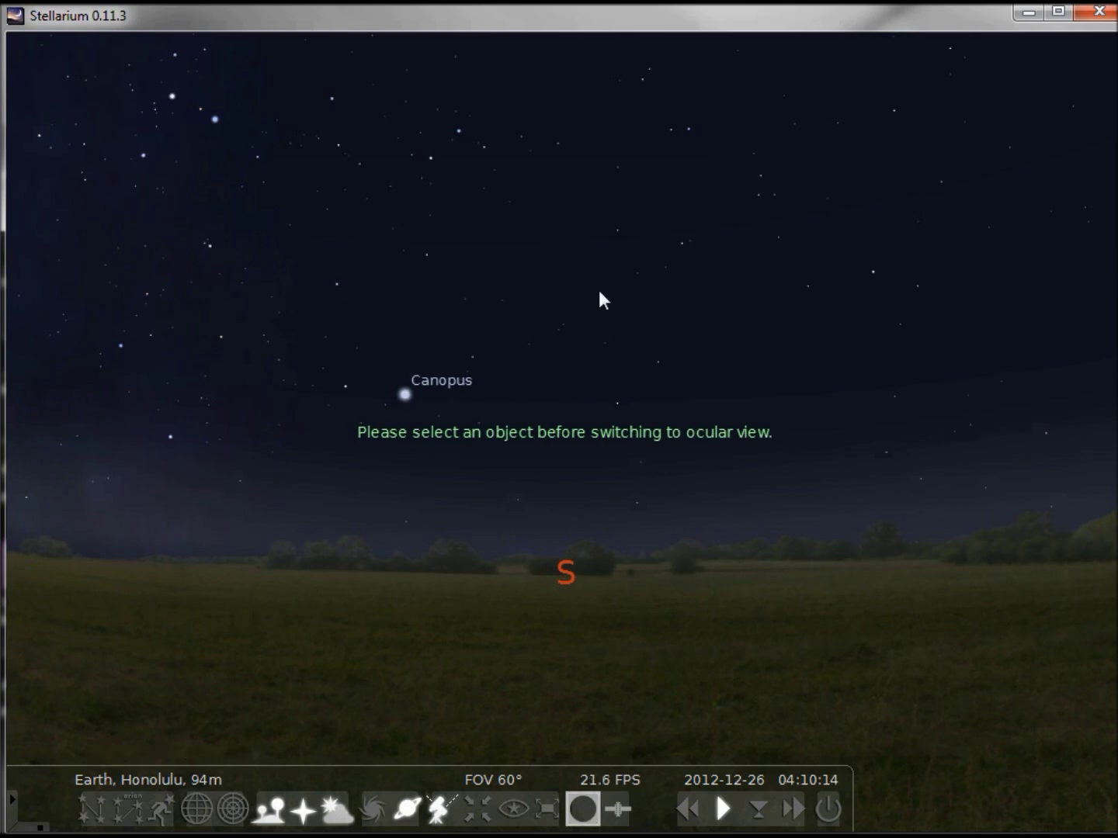
left_click(457, 131)
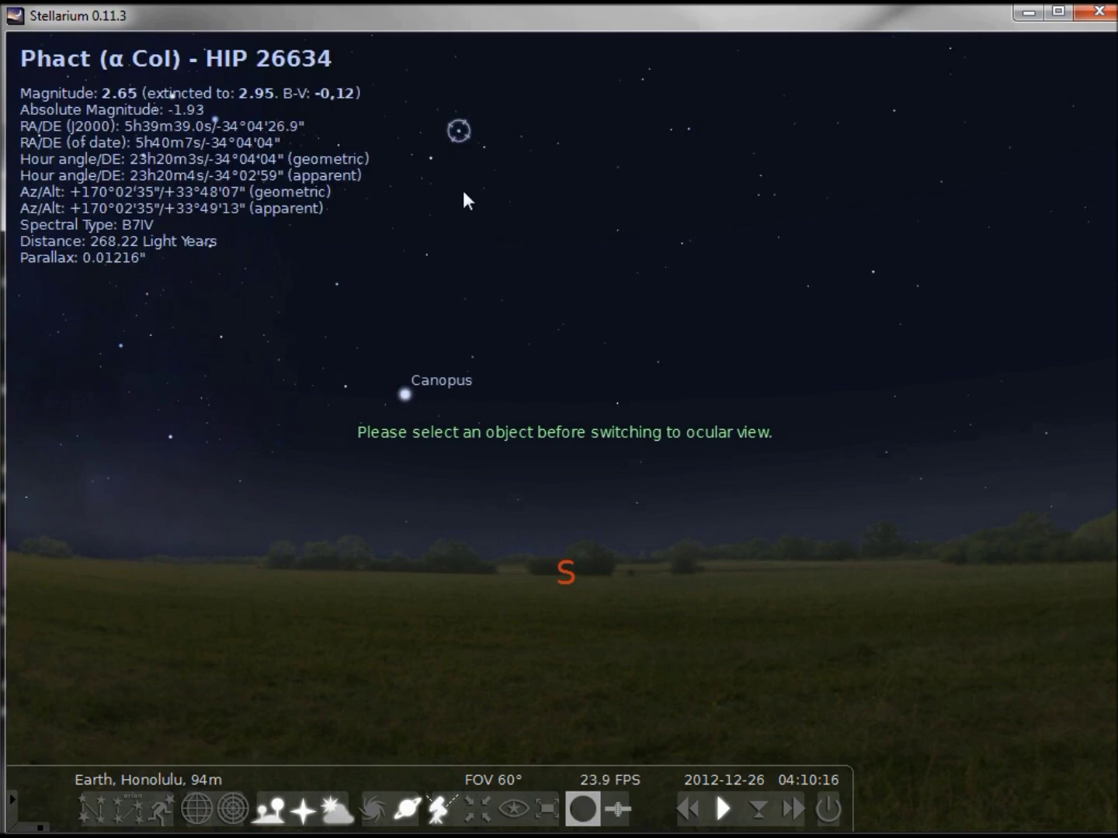
left_click(589, 796)
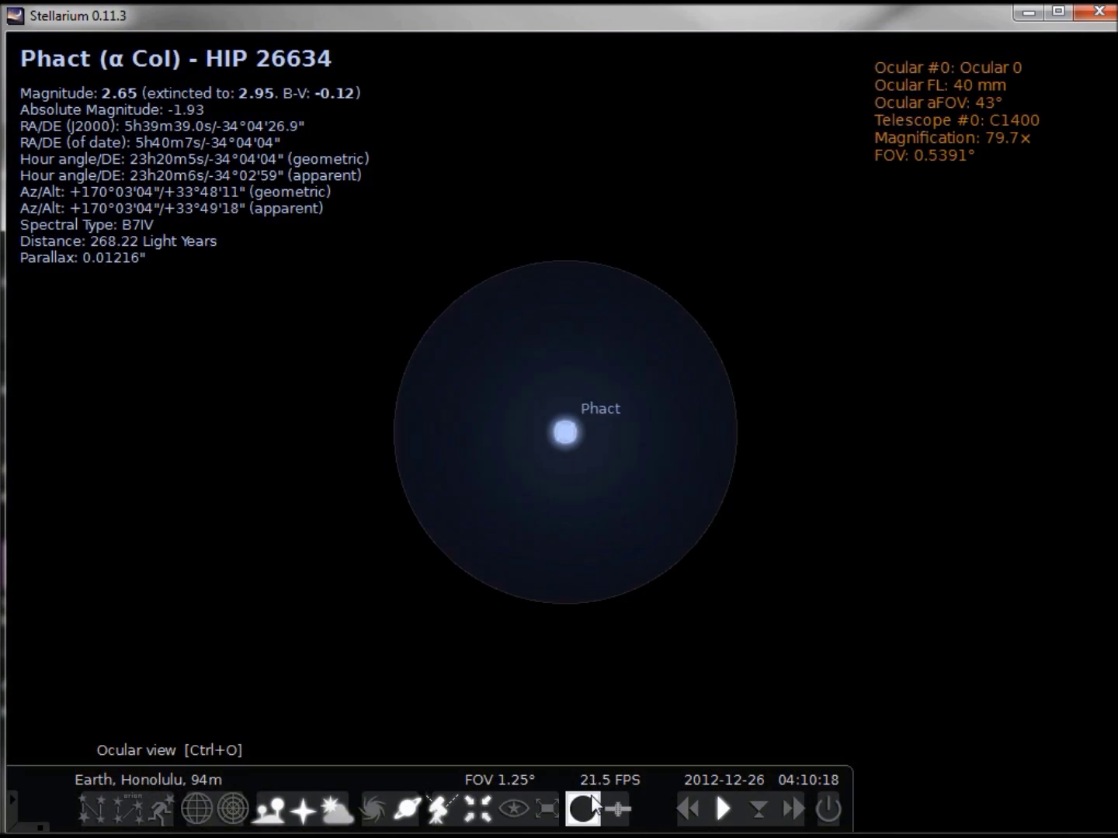